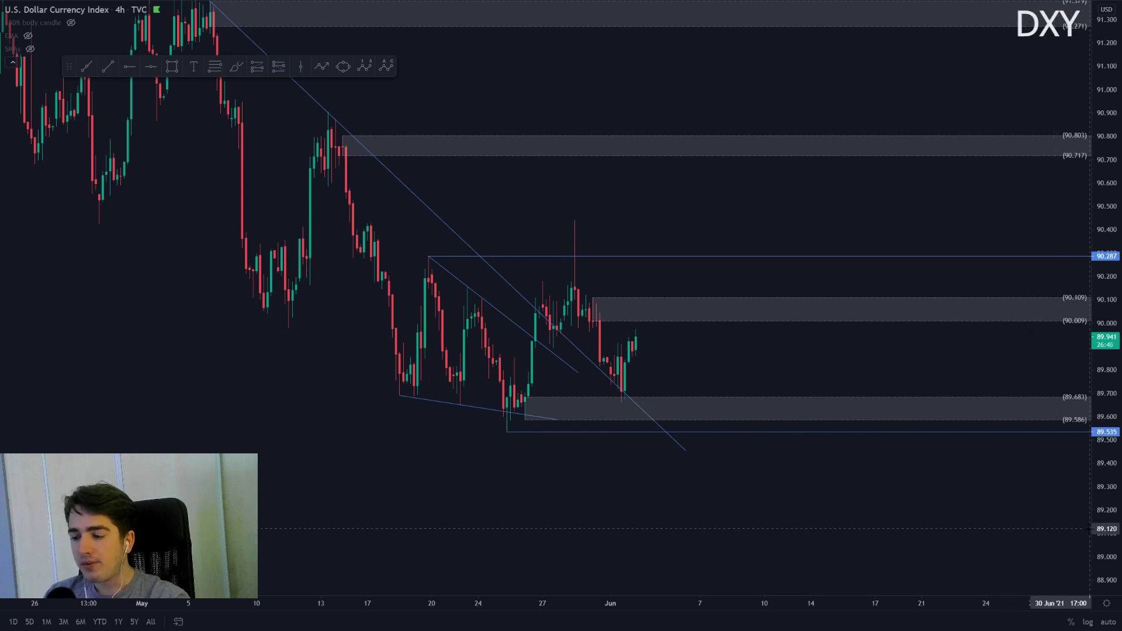
Step: Examine the recent DXY 4-hour price action between the 89.586–89.683 zone and the 90.803 zone
drag(1100, 532, 1099, 495)
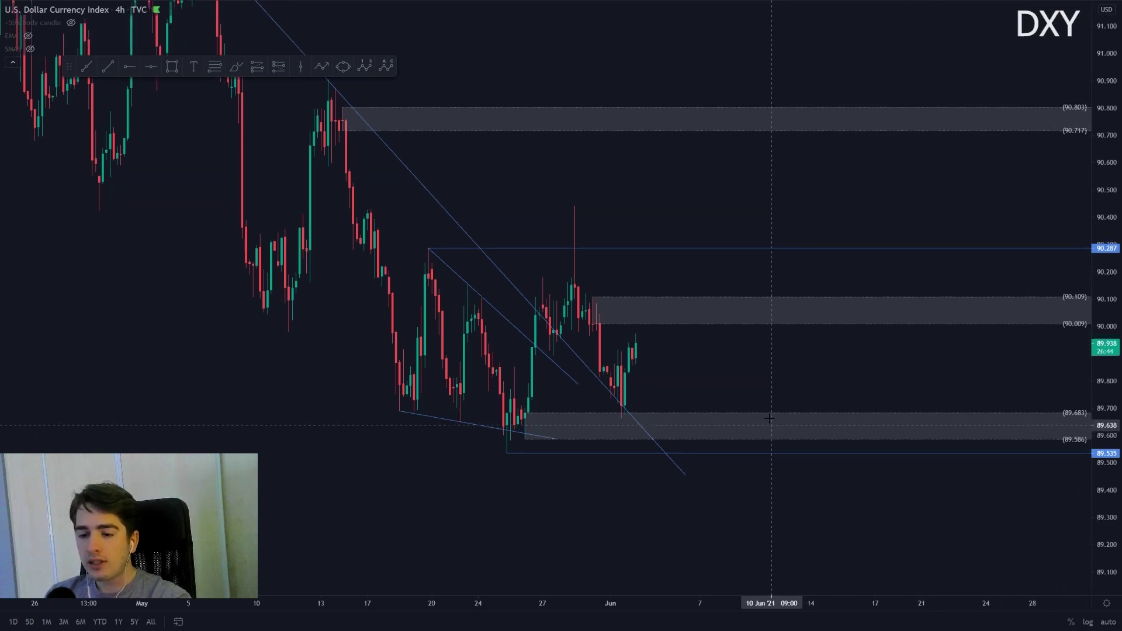
drag(737, 366, 851, 366)
scroll(851, 365, up, 2)
drag(1102, 536, 1102, 486)
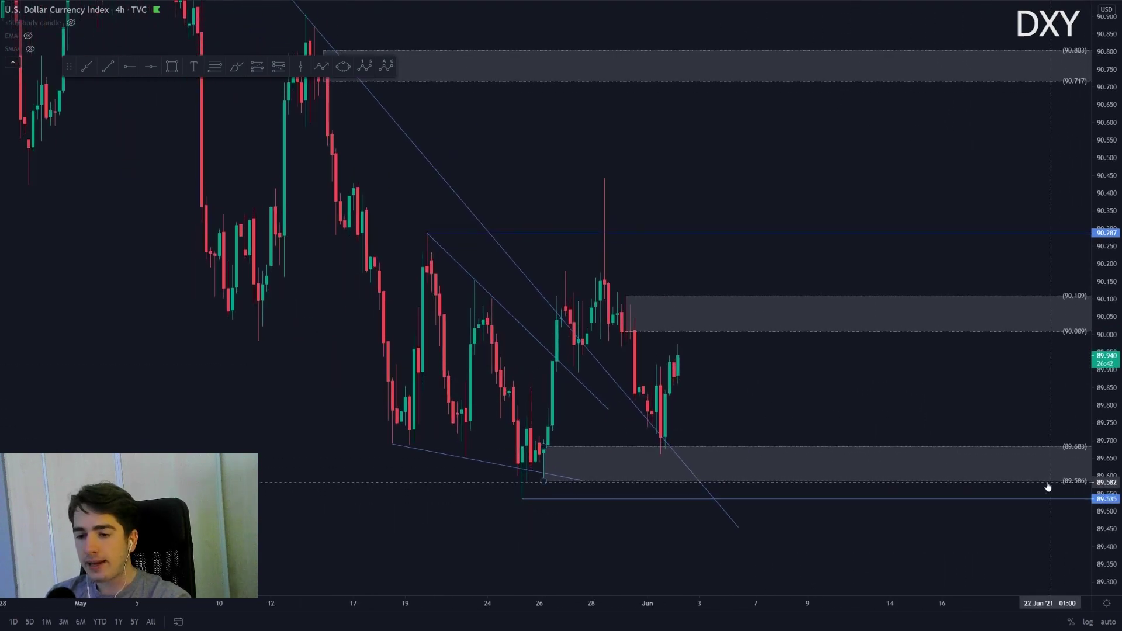
drag(1103, 418, 1103, 440)
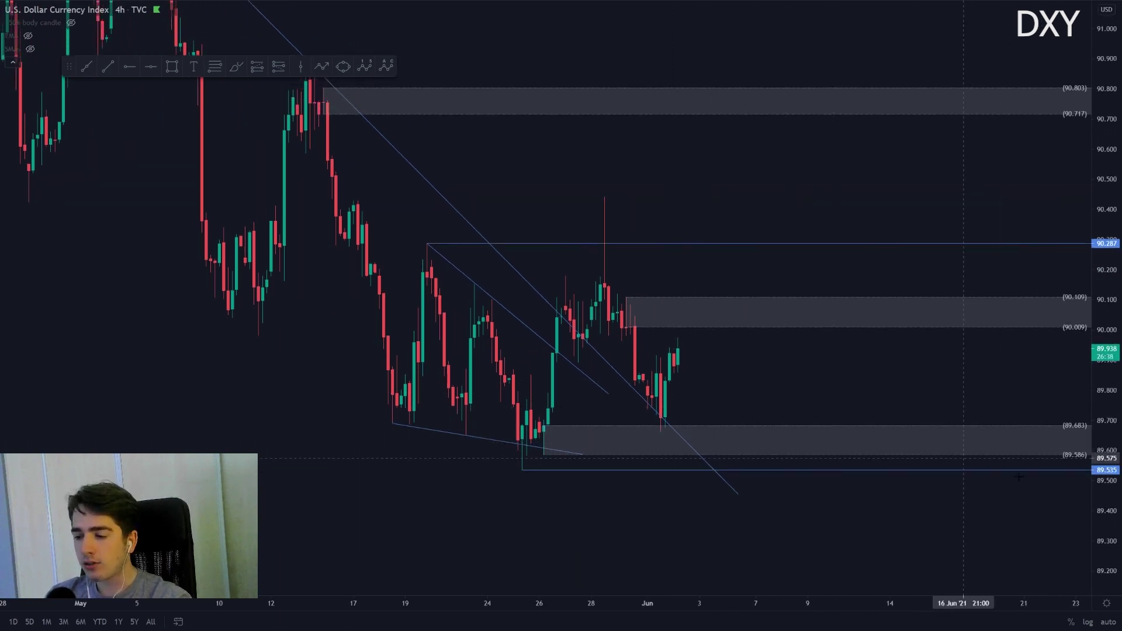
drag(1108, 539, 1107, 493)
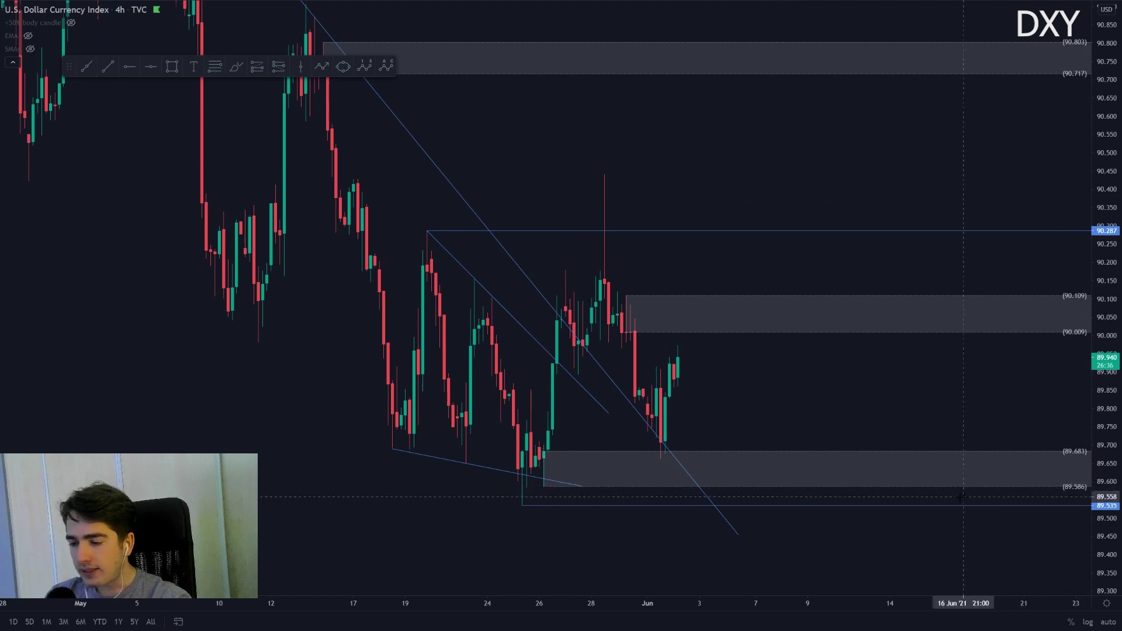
drag(1104, 422, 1103, 455)
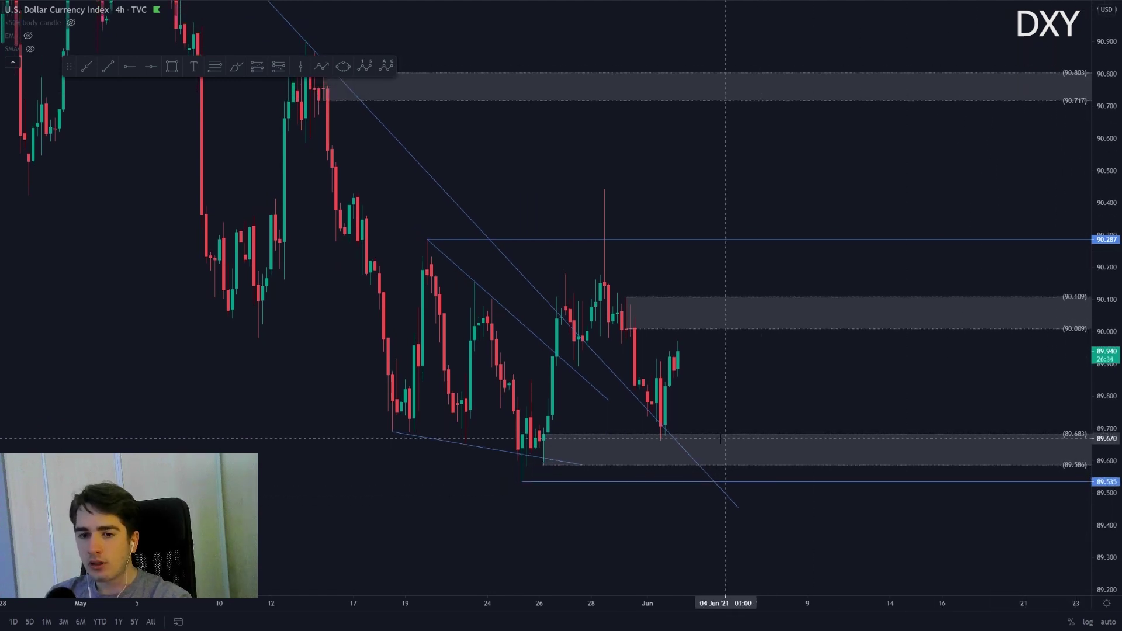
scroll(693, 444, up, 1)
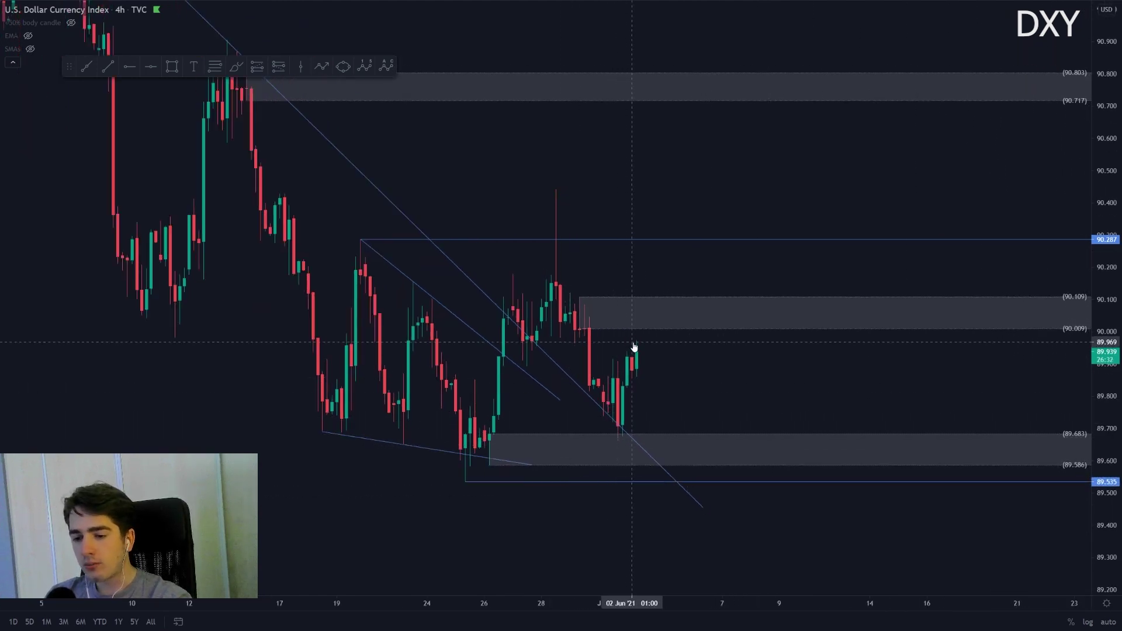
drag(709, 382, 712, 394)
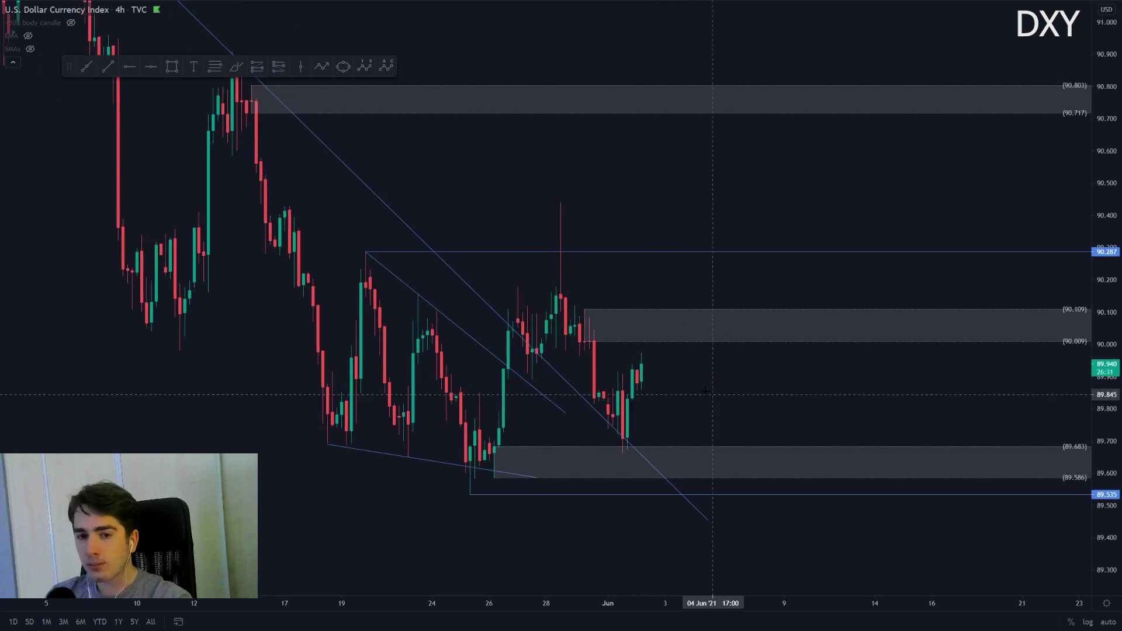
Step: Circle the 90.009–90.109 zone and its recent candles with the Brush, and delete that circle
click(234, 65)
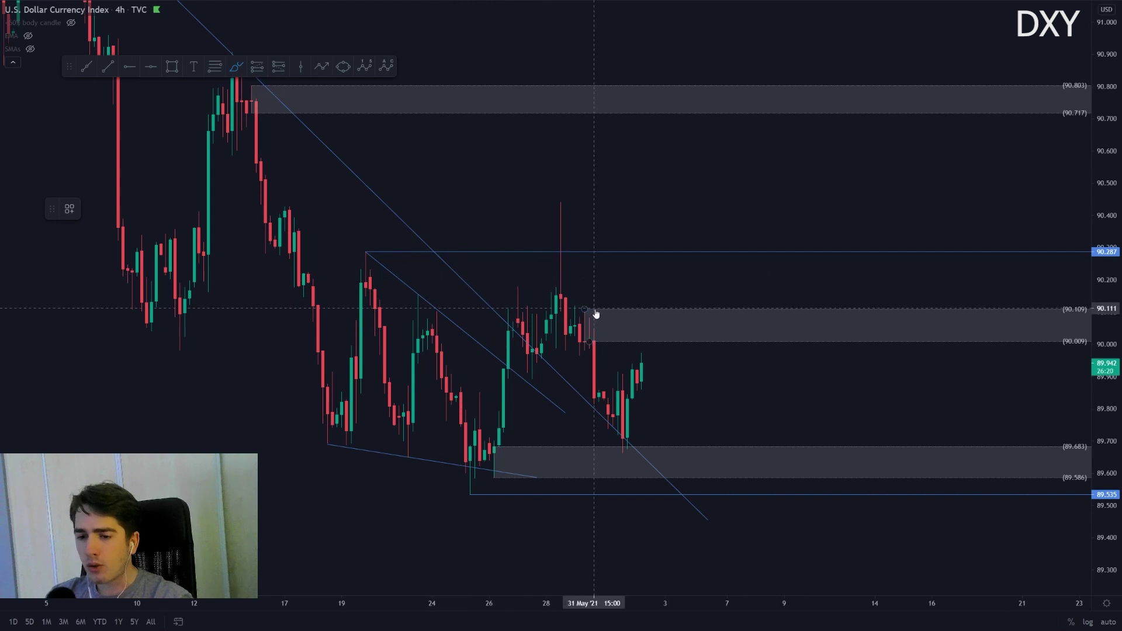
mouse_move(681, 302)
mouse_down()
mouse_move(533, 325)
mouse_move(705, 313)
mouse_move(646, 301)
mouse_up()
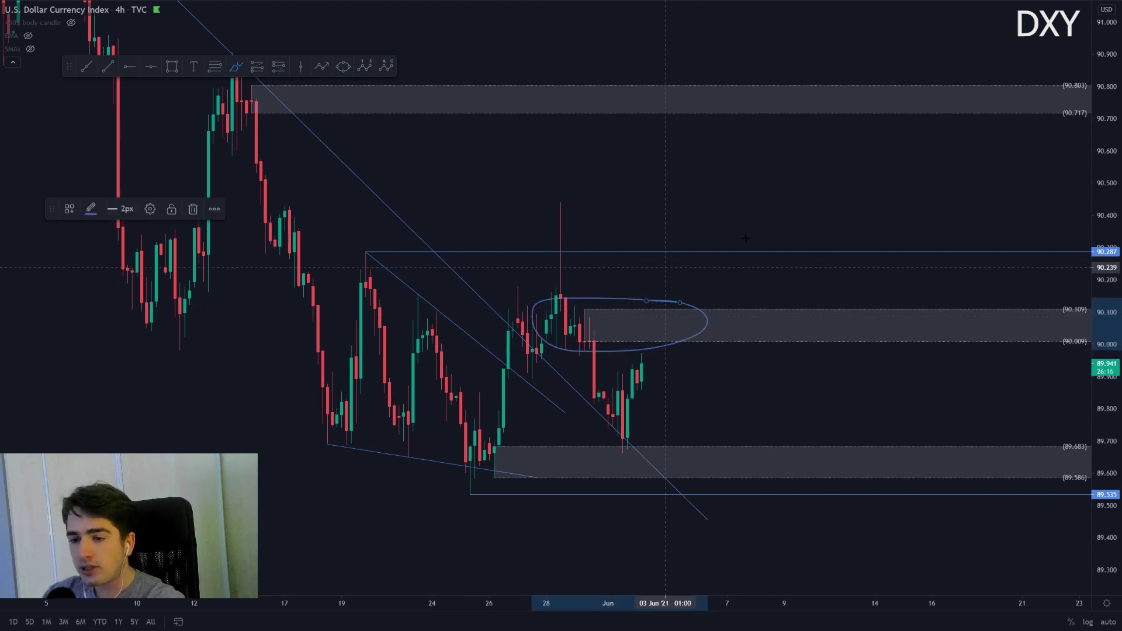
key(Delete)
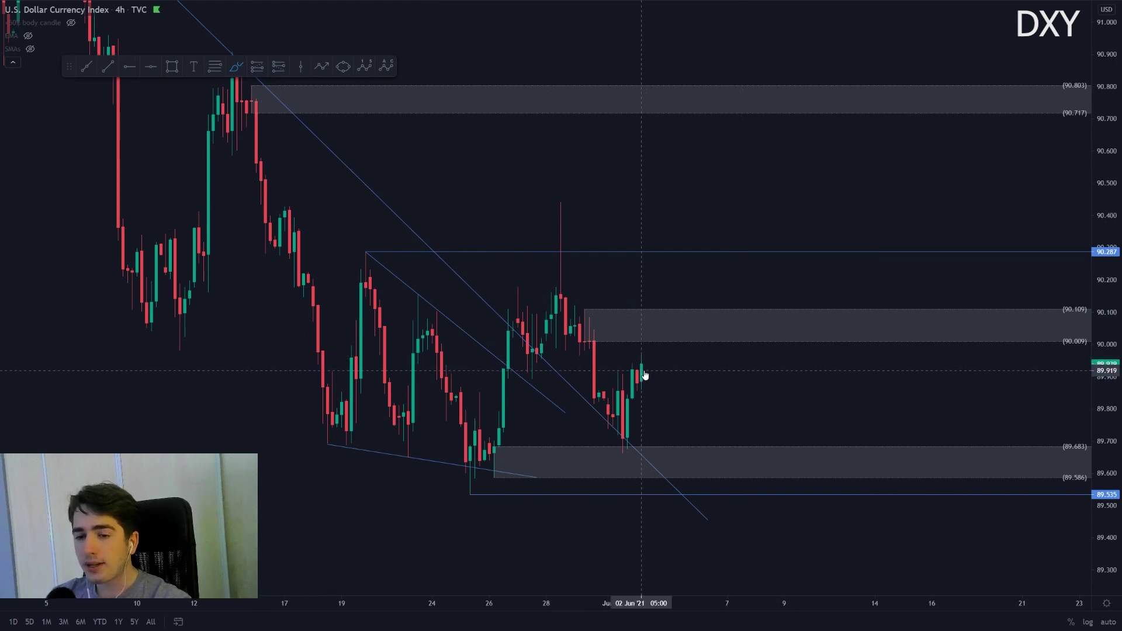
Step: Brush a rising price projection from the latest DXY candle to about 90.42
drag(644, 375, 718, 208)
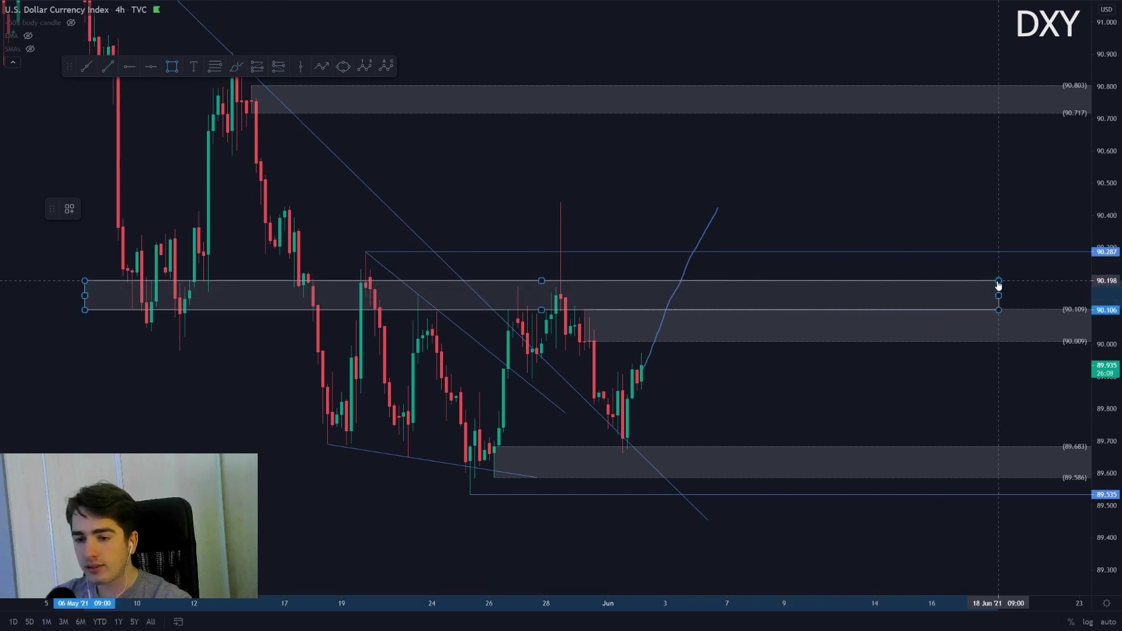
key(Escape)
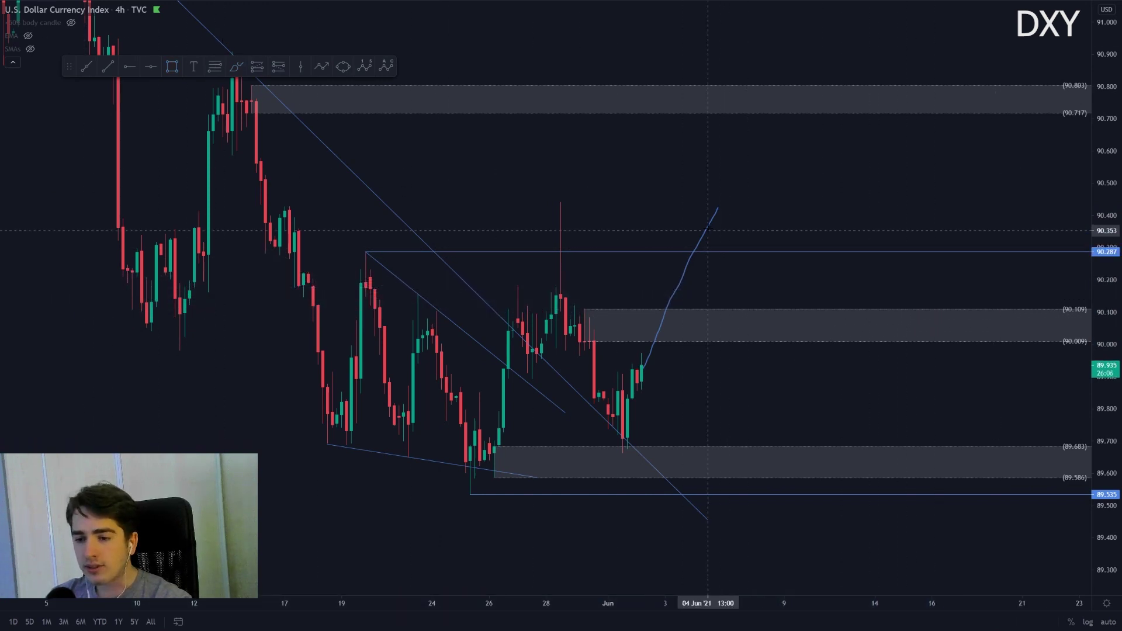
click(716, 208)
key(Escape)
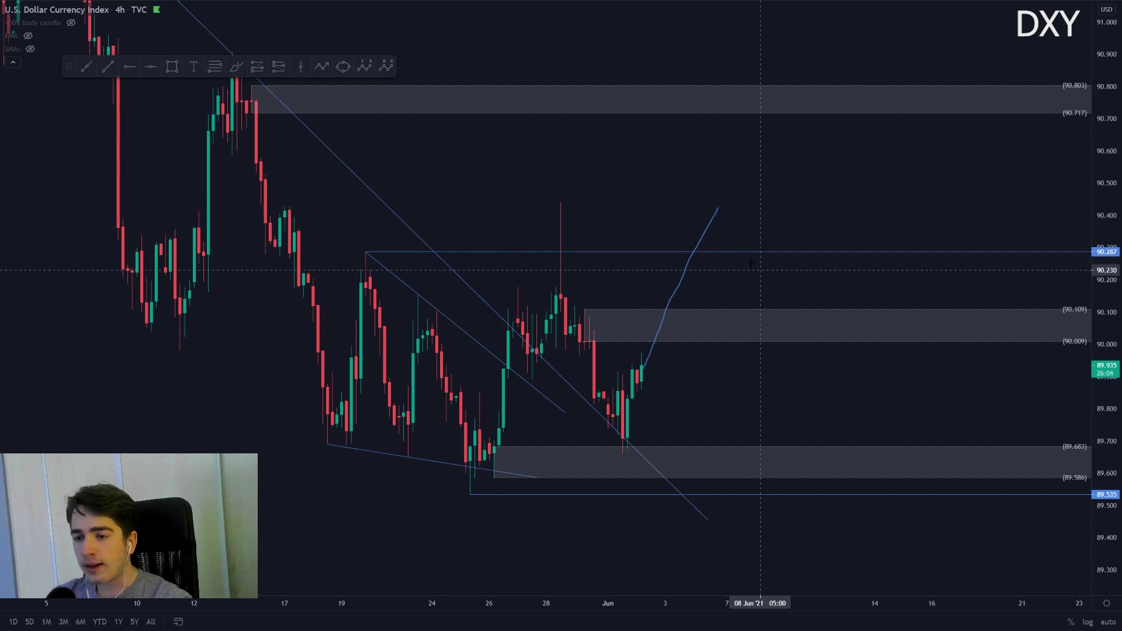
Step: Extend the brushed projection down to about 90.08 and up to about 90.745, and circle the 90.009–90.109 zone
click(235, 68)
mouse_move(717, 209)
mouse_down()
mouse_move(777, 320)
mouse_move(814, 249)
mouse_move(854, 105)
mouse_up()
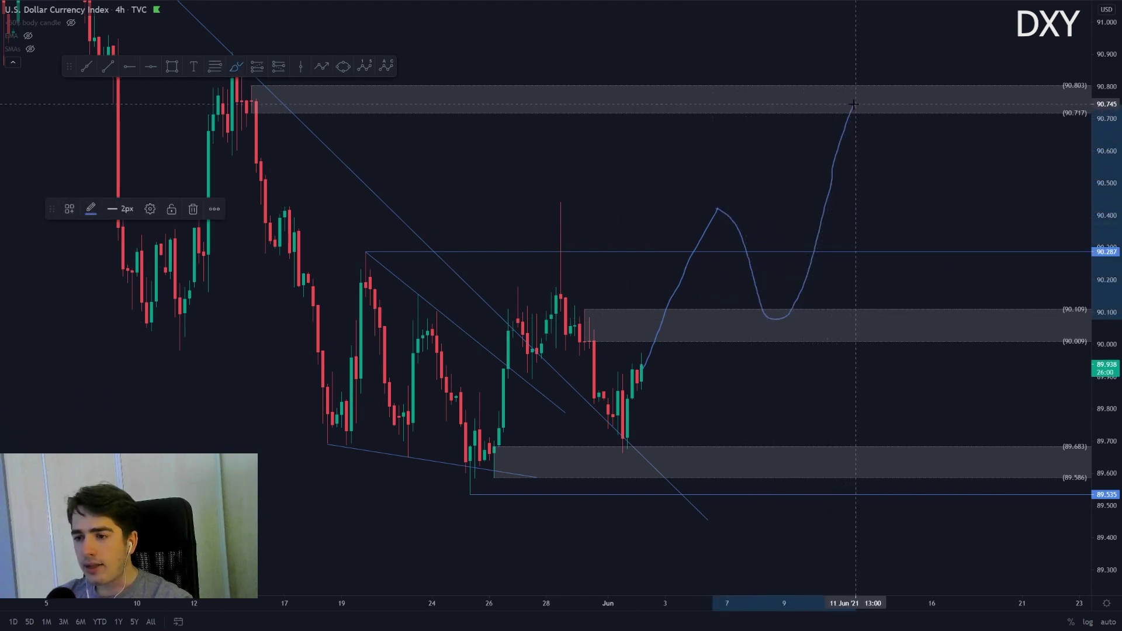
click(905, 205)
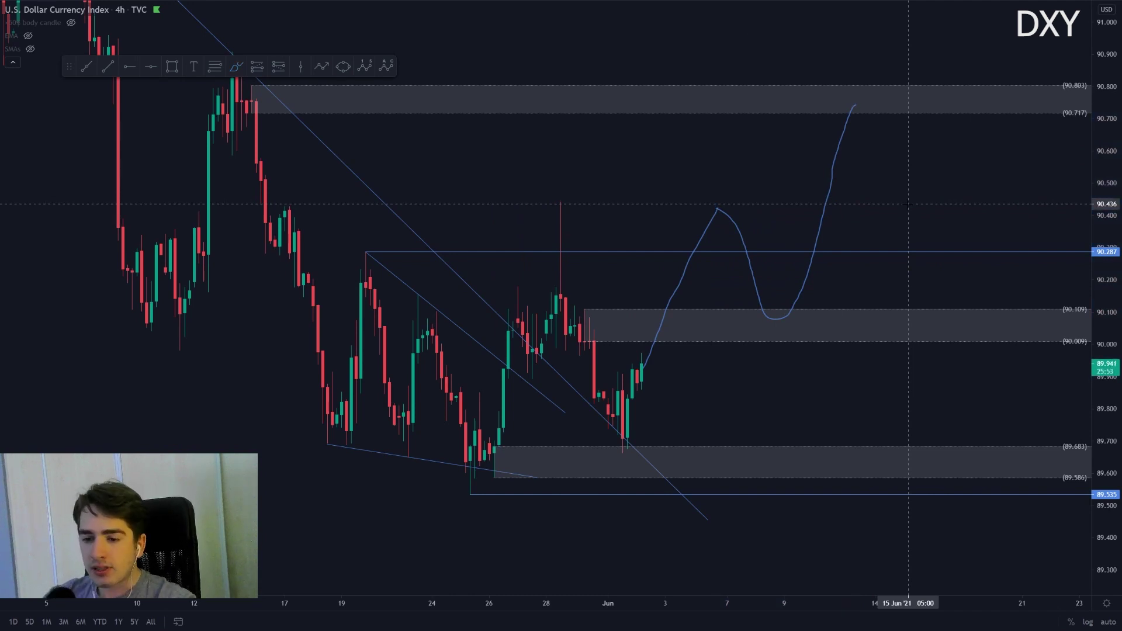
click(235, 69)
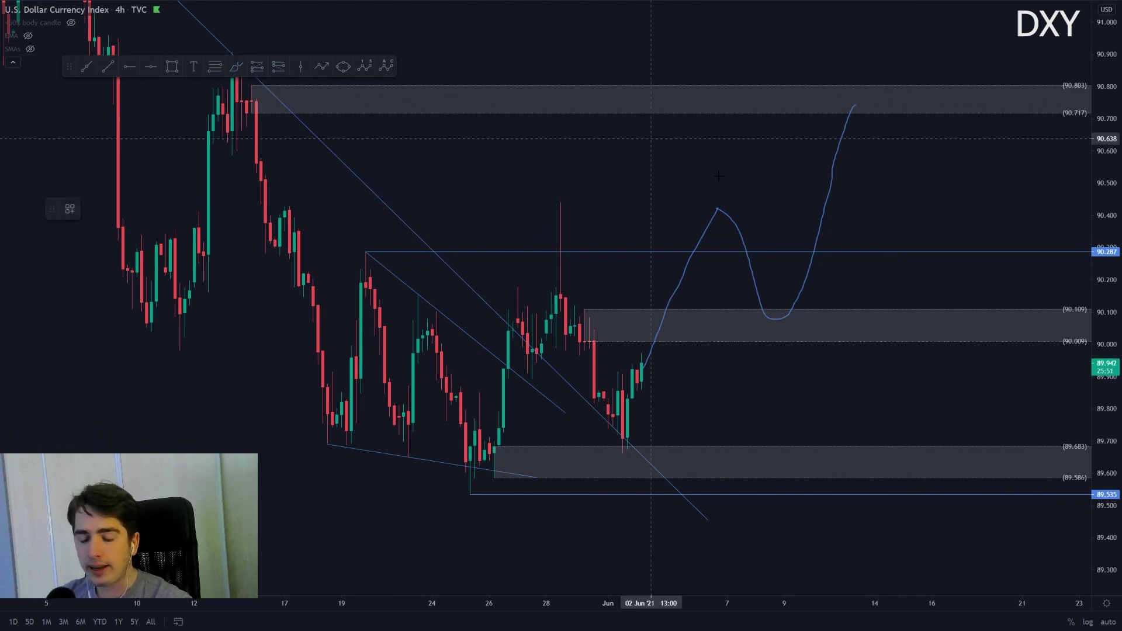
mouse_move(708, 307)
mouse_down()
mouse_move(590, 324)
mouse_move(708, 308)
mouse_up()
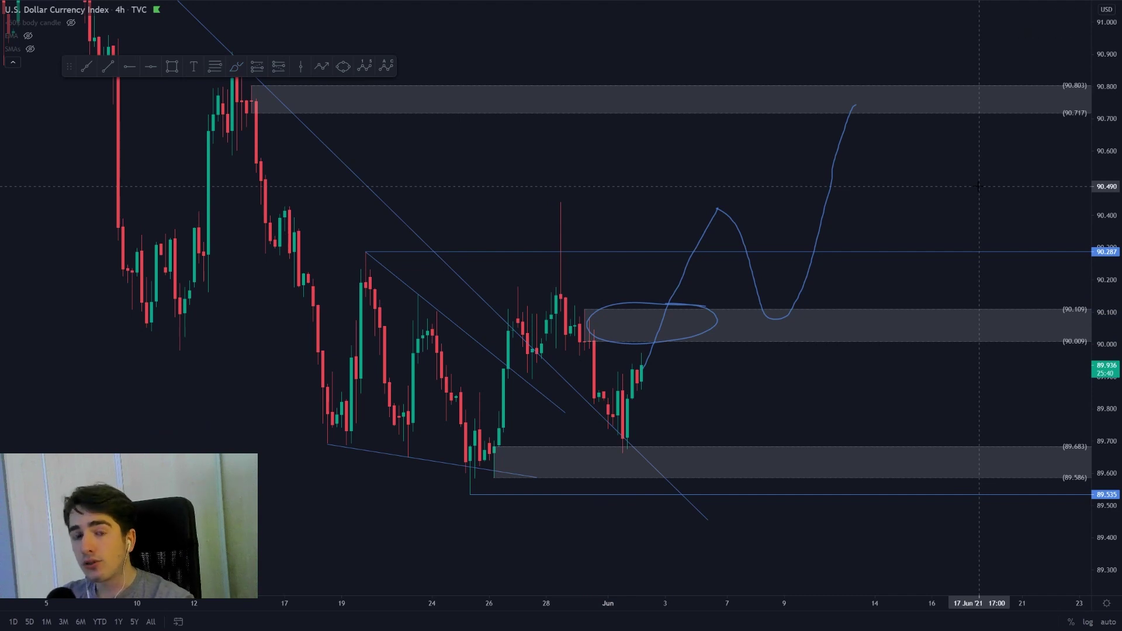
Step: Switch the chart to the symbol OANDA:AUDUSD
text(OANDA:AUDUSD)
key(Return)
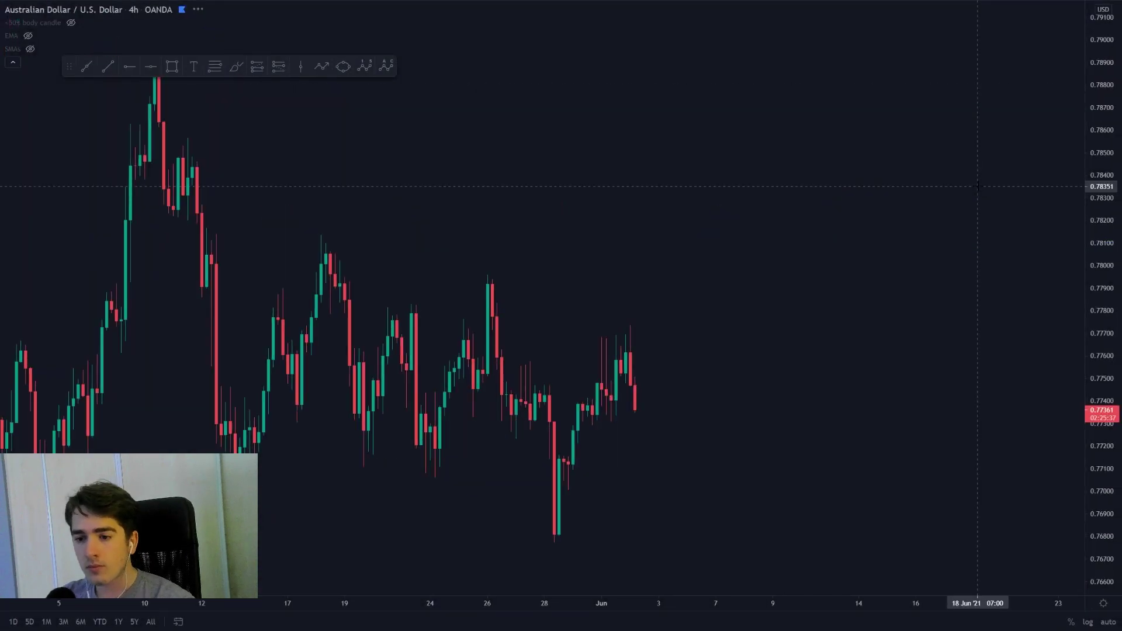
drag(873, 427, 1018, 307)
drag(1105, 249, 1105, 297)
drag(988, 322, 976, 323)
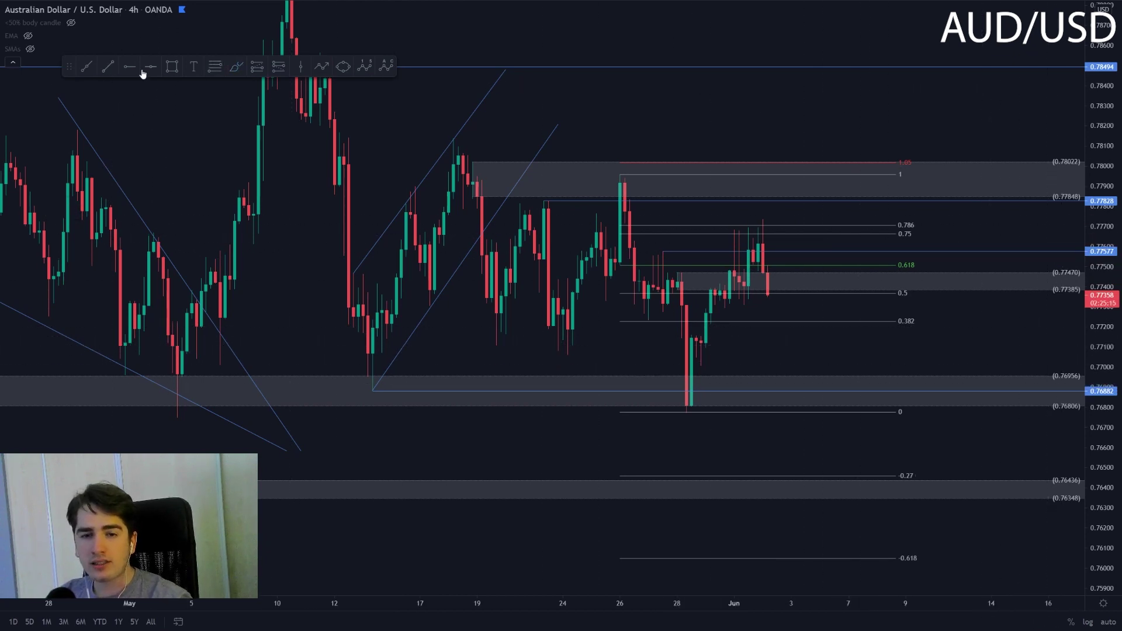
Step: Draw a descending trend line from the 18 May high at 0.78137 across the lower highs to about 0.7747
click(107, 66)
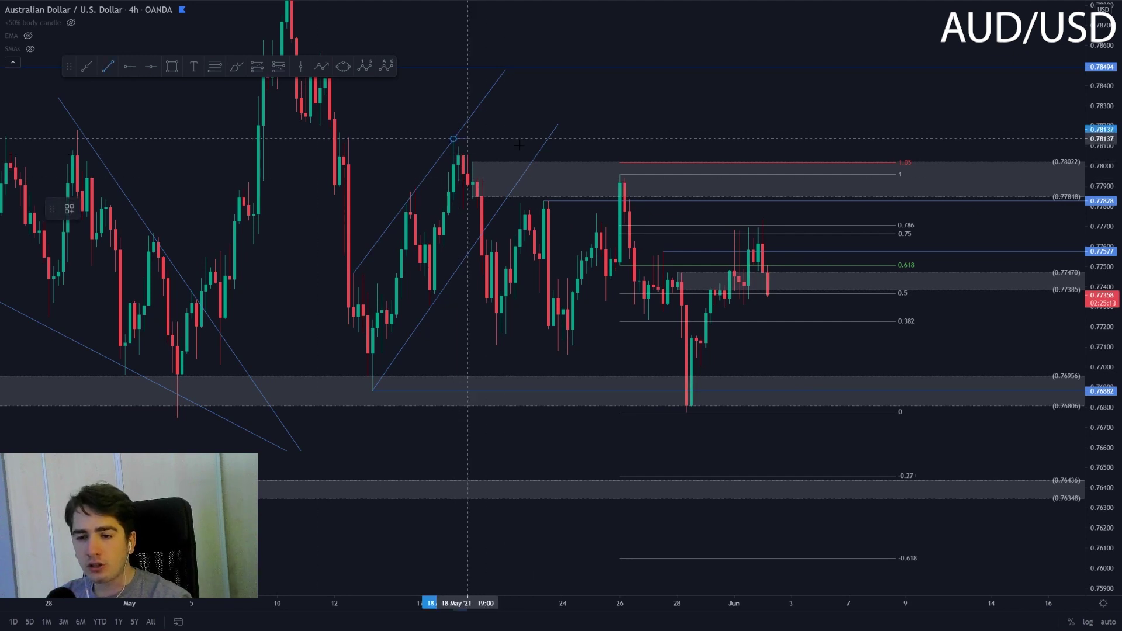
click(453, 139)
click(971, 273)
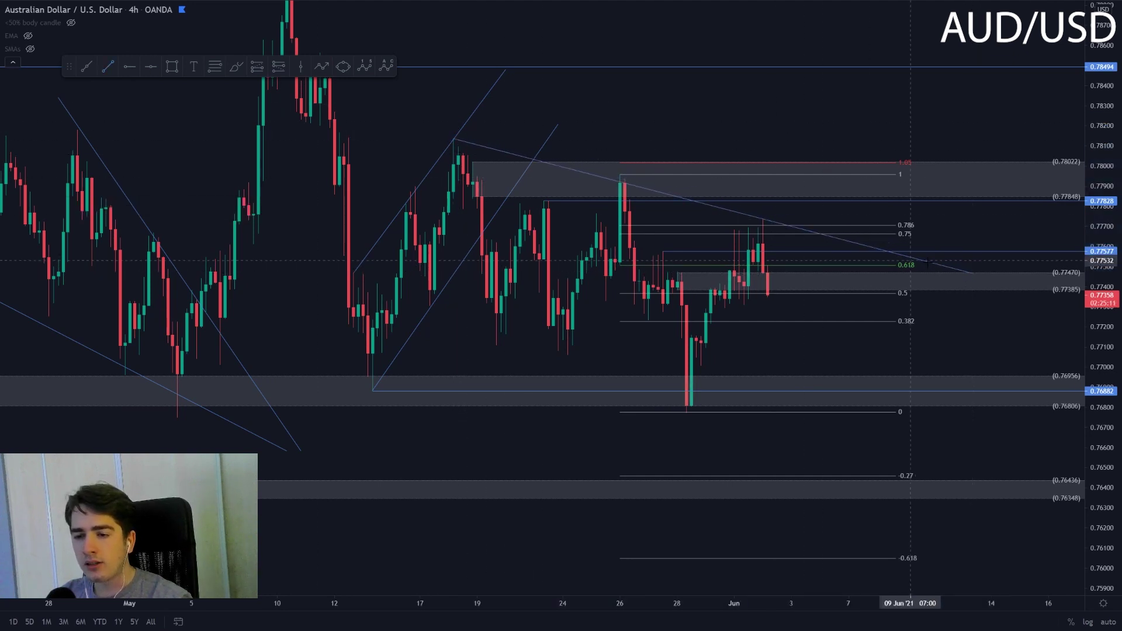
Step: Delete the Fibonacci retracement that starts at the 26 May high
scroll(927, 262, down, 1)
click(888, 265)
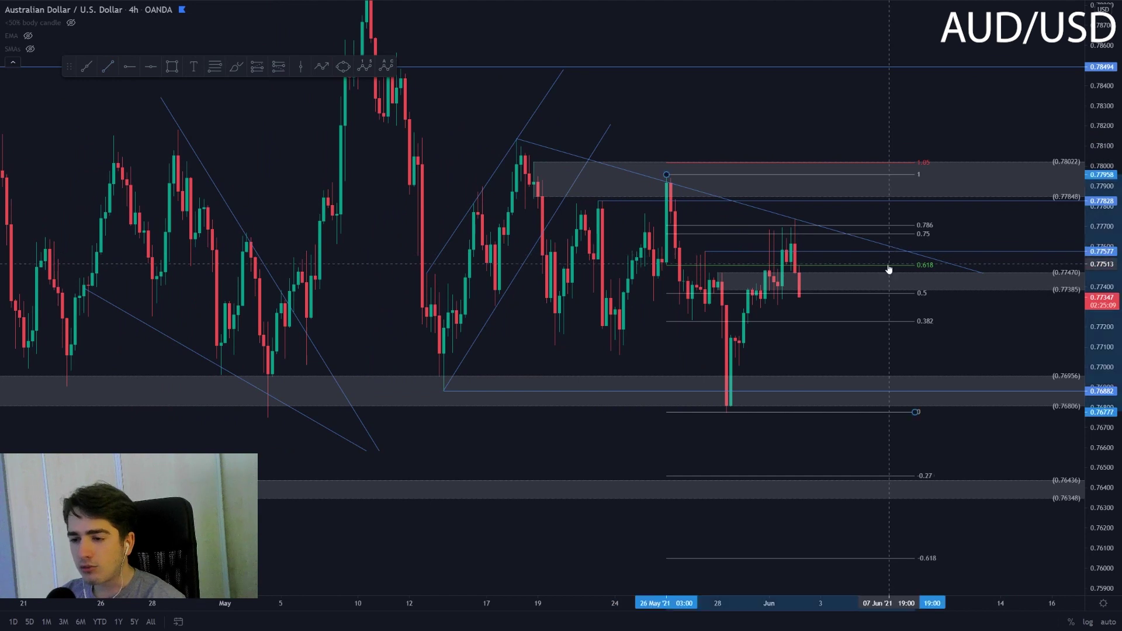
key(Delete)
Step: Draw a lower trend line from the mid-May low near 0.7688 along the late-May low to about 0.7664
scroll(232, 180, down, 3)
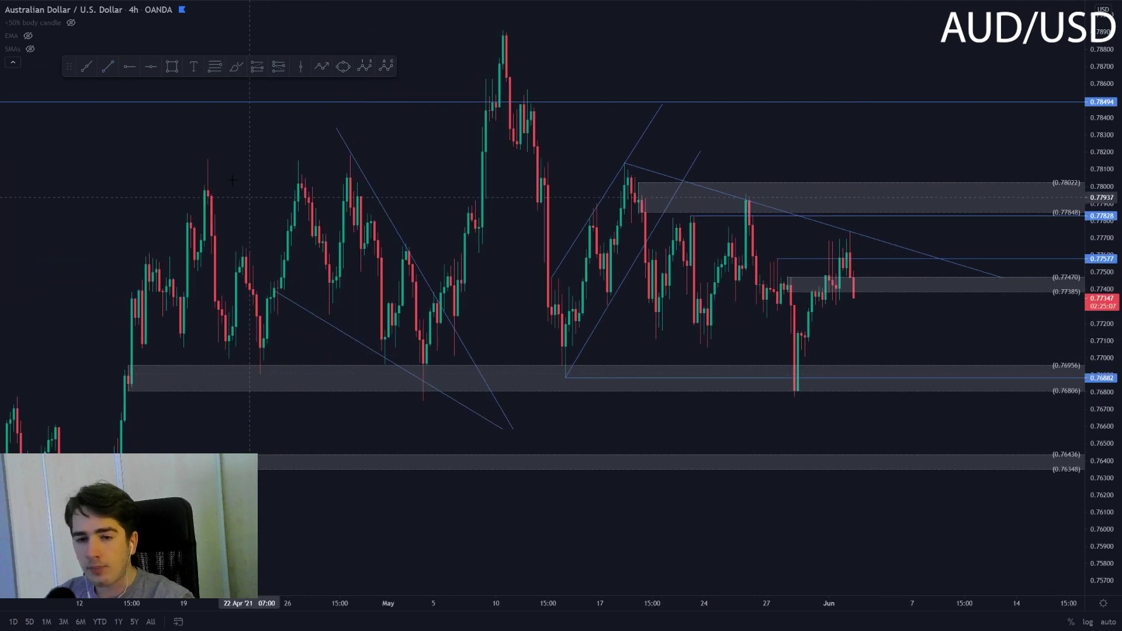
click(102, 70)
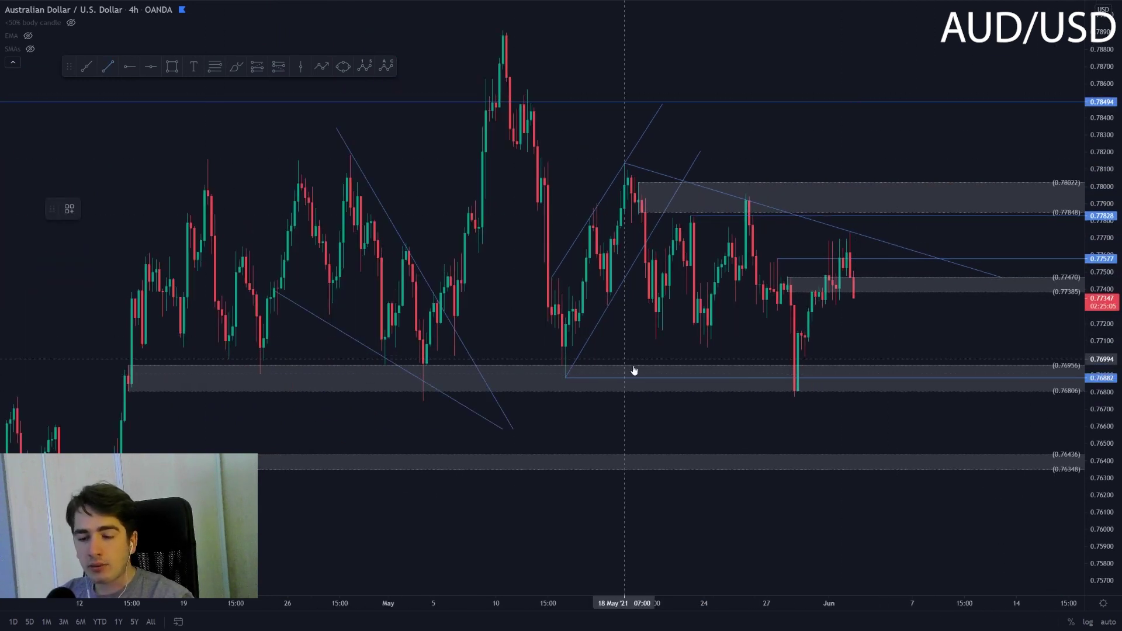
click(565, 378)
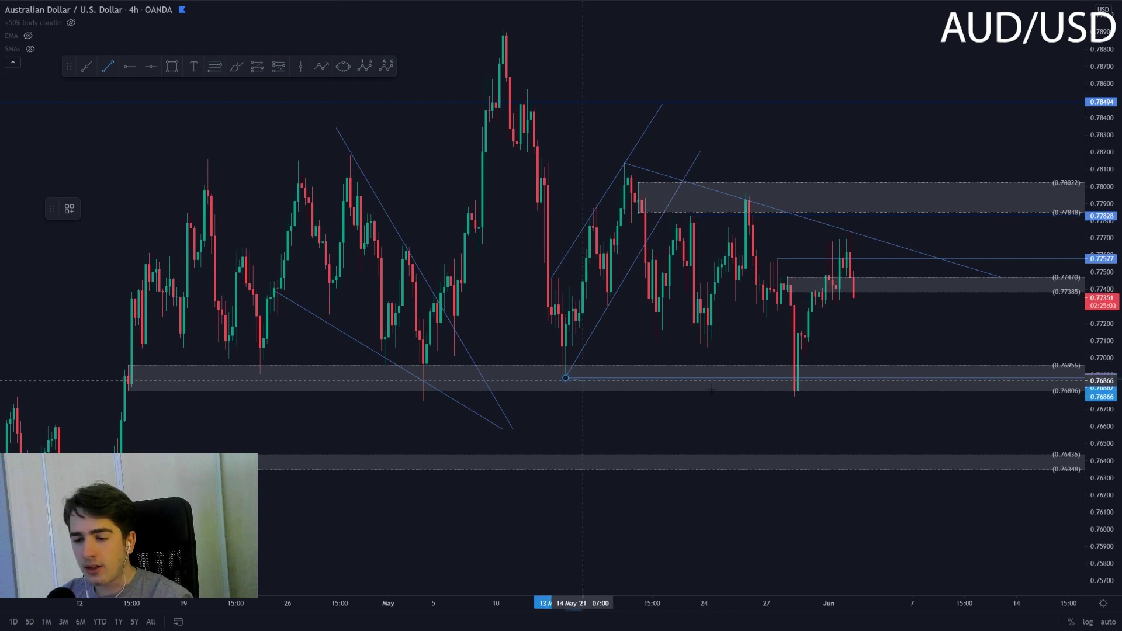
click(1023, 420)
click(951, 318)
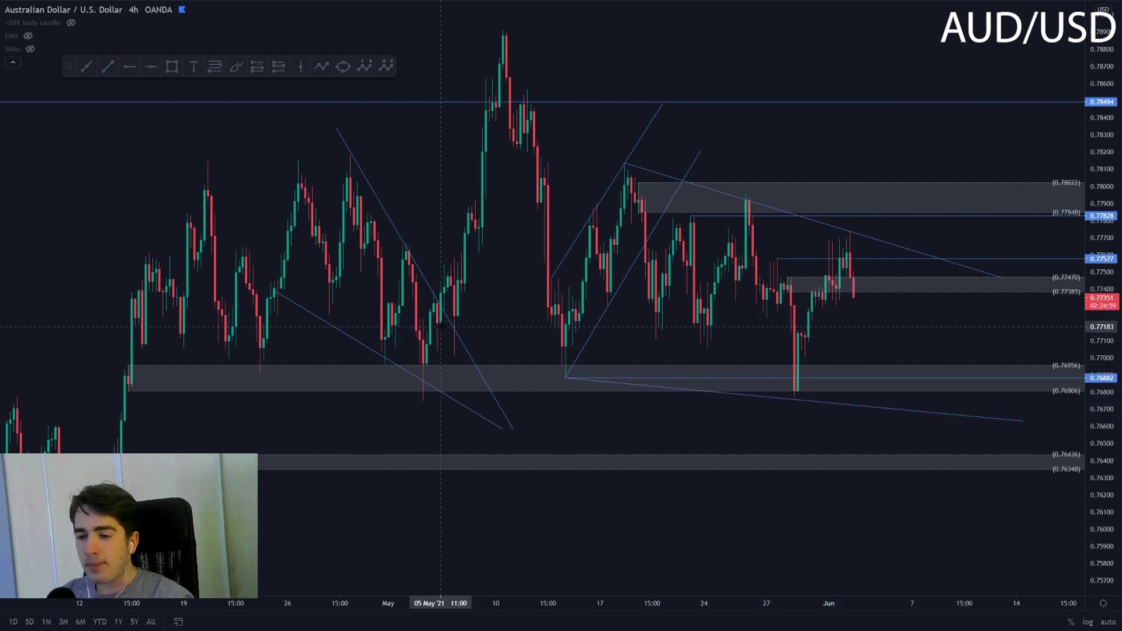
Step: Brush circles around the three highs on the upper trend line and the touch points along the lower trend line
click(236, 69)
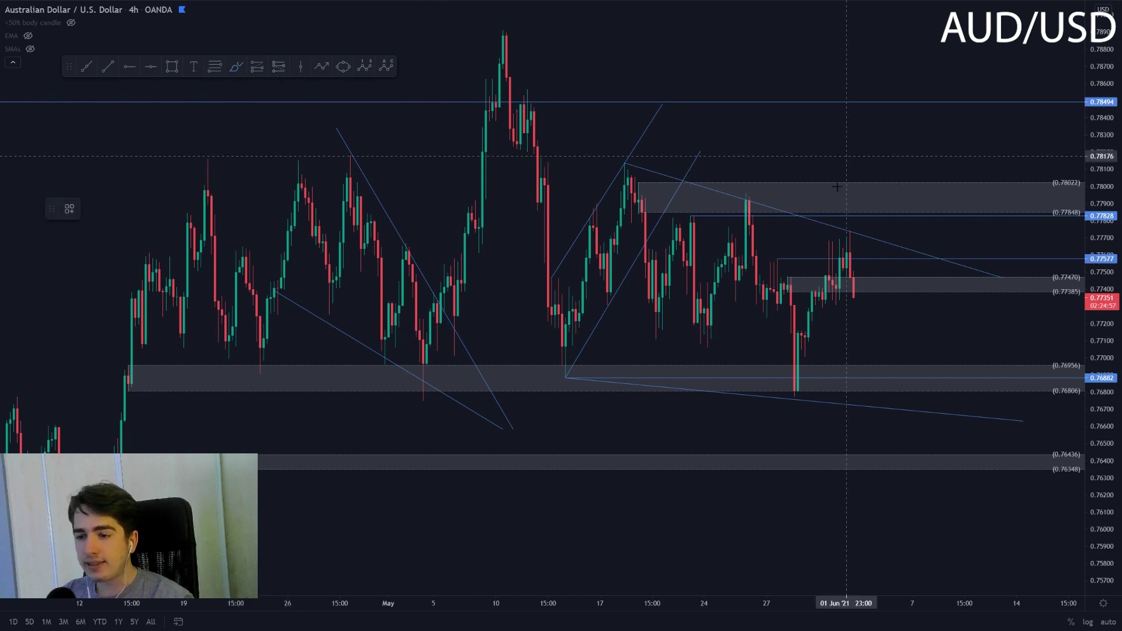
drag(642, 156, 632, 153)
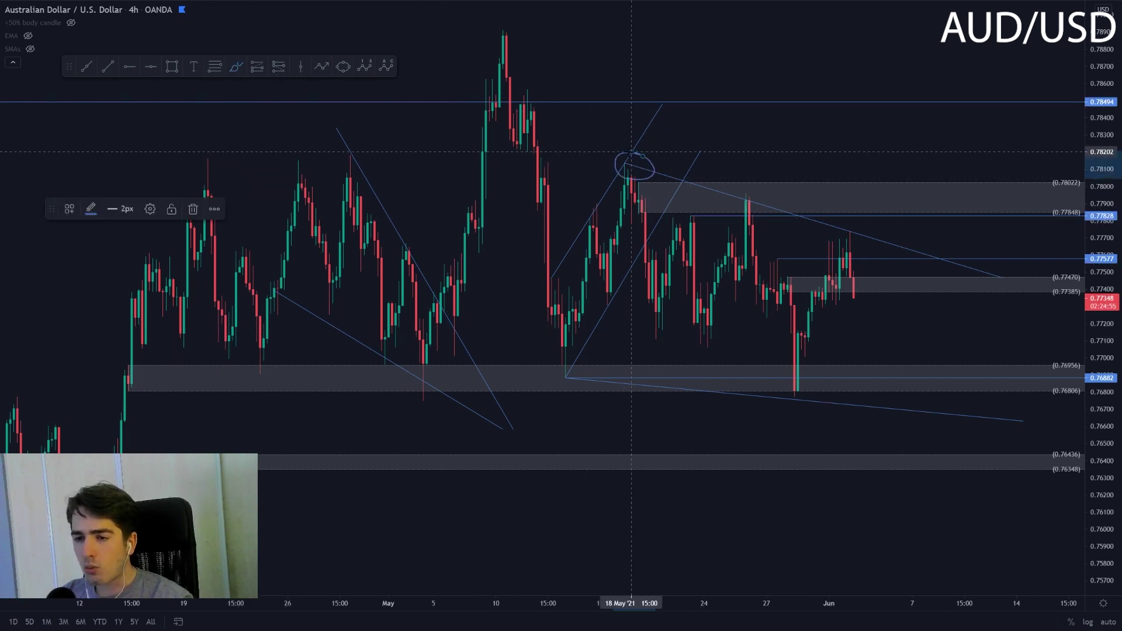
drag(770, 190, 745, 189)
drag(867, 223, 832, 214)
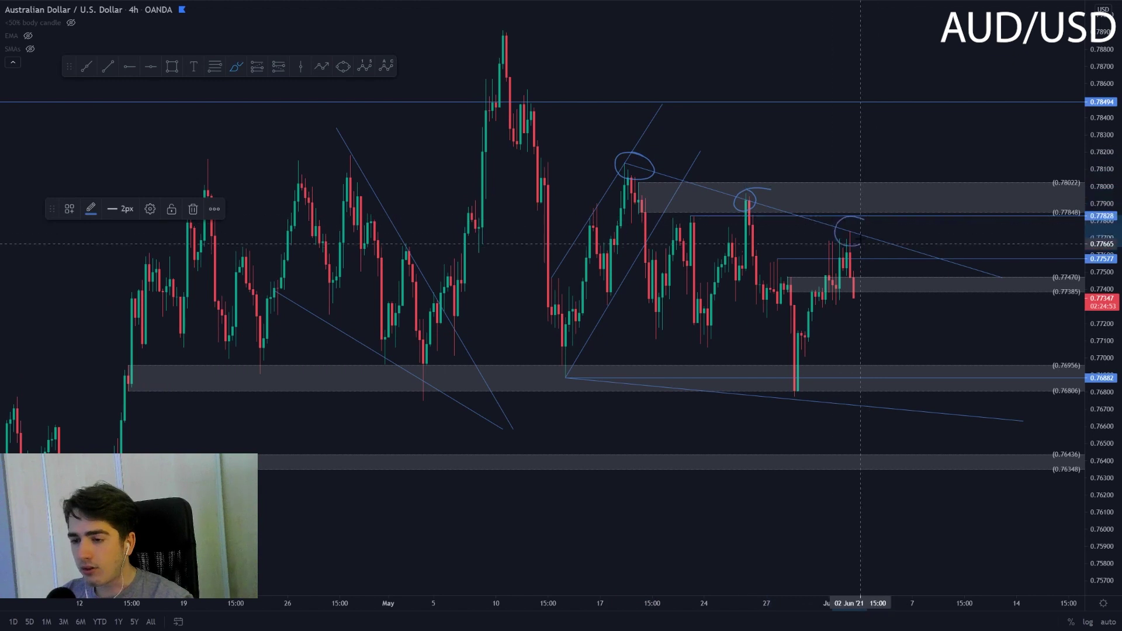
drag(577, 370, 566, 369)
mouse_move(808, 393)
mouse_down()
mouse_move(815, 403)
mouse_move(784, 382)
mouse_up()
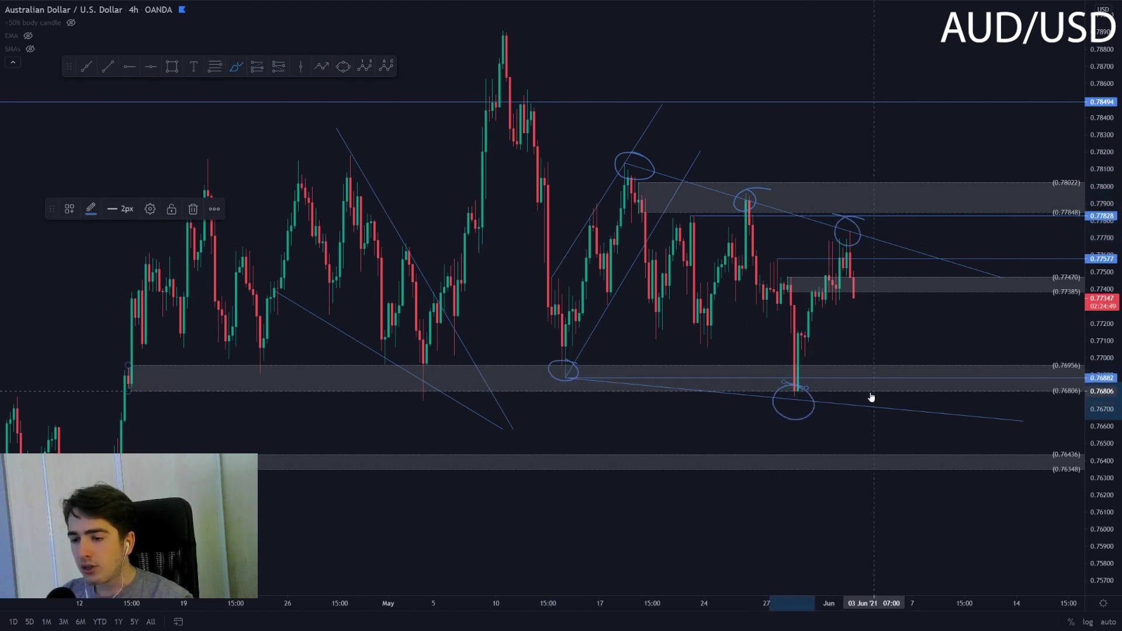
mouse_move(906, 401)
mouse_down()
mouse_move(881, 403)
mouse_move(926, 403)
mouse_move(906, 398)
mouse_up()
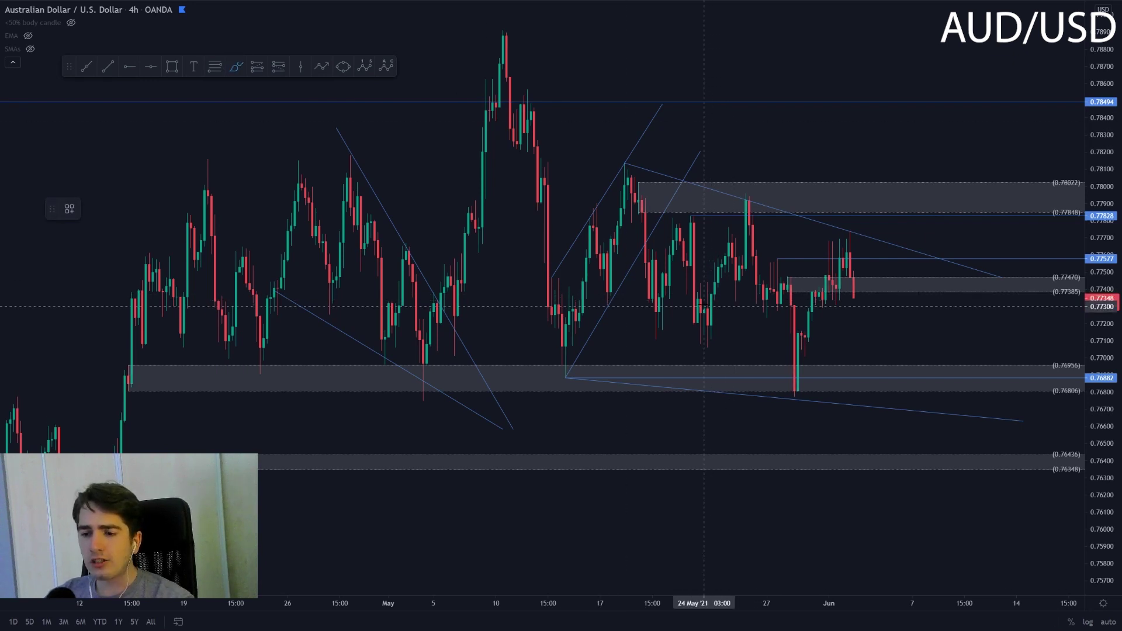
Step: Brush a projected dip to about 0.7714 and rally to about 0.7785, plus rising channel lines above the recent highs and below the lows
scroll(704, 306, up, 1)
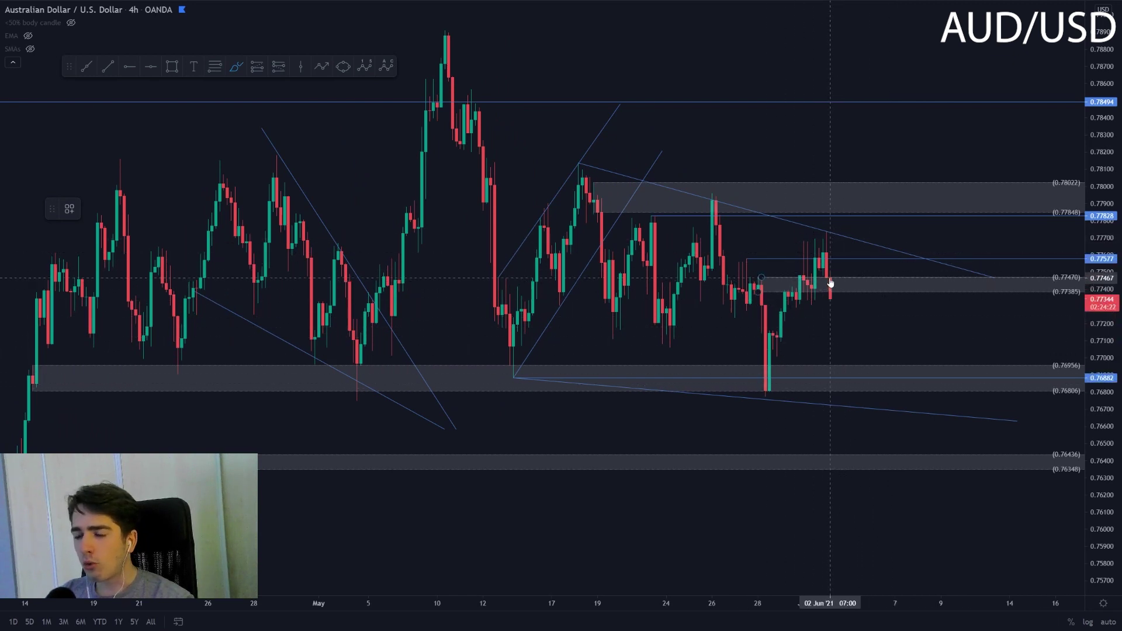
mouse_move(831, 283)
mouse_down()
mouse_move(849, 335)
mouse_move(887, 212)
mouse_up()
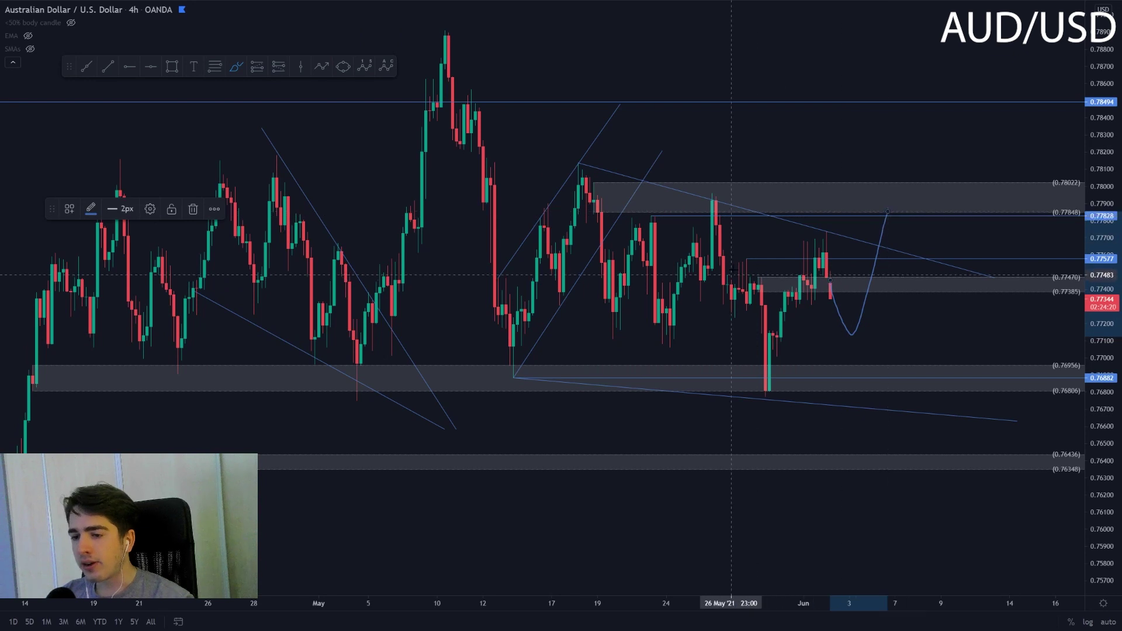
drag(738, 257, 860, 219)
drag(759, 399, 948, 263)
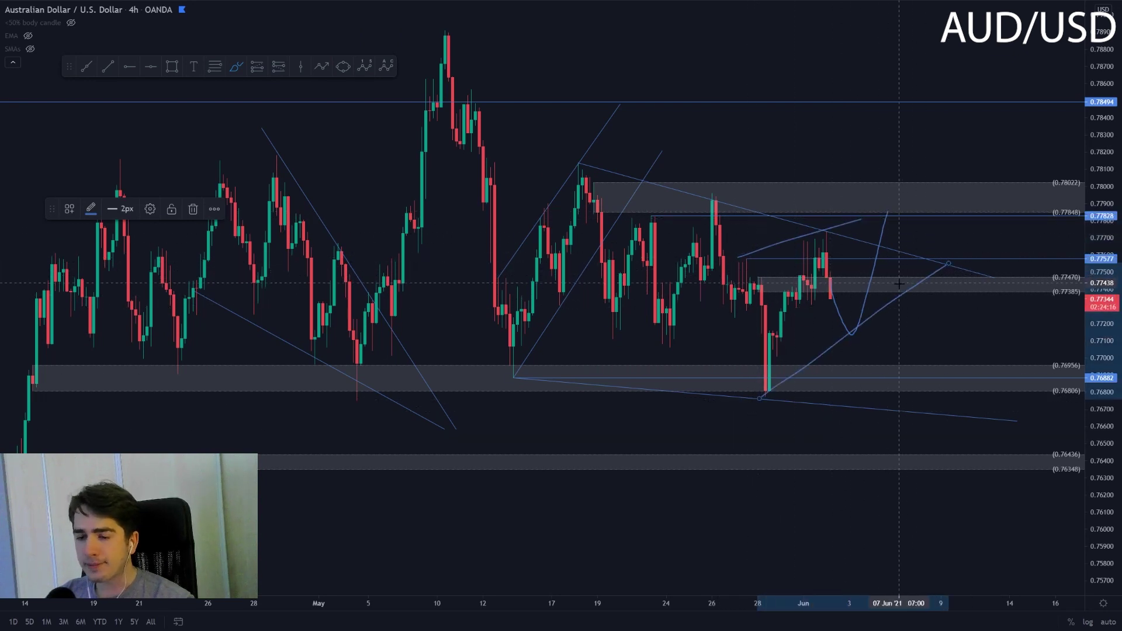
click(963, 326)
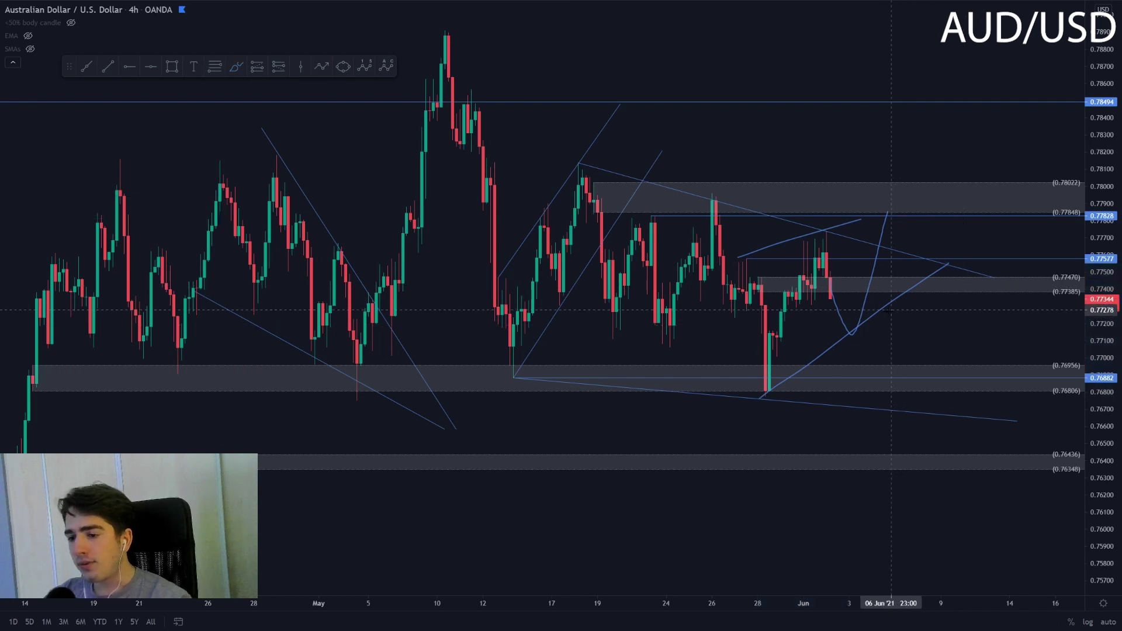
Step: Remove the projected dip-and-rally path and both rising channel lines around the recent candles
key(ctrl+z)
key(ctrl+z)
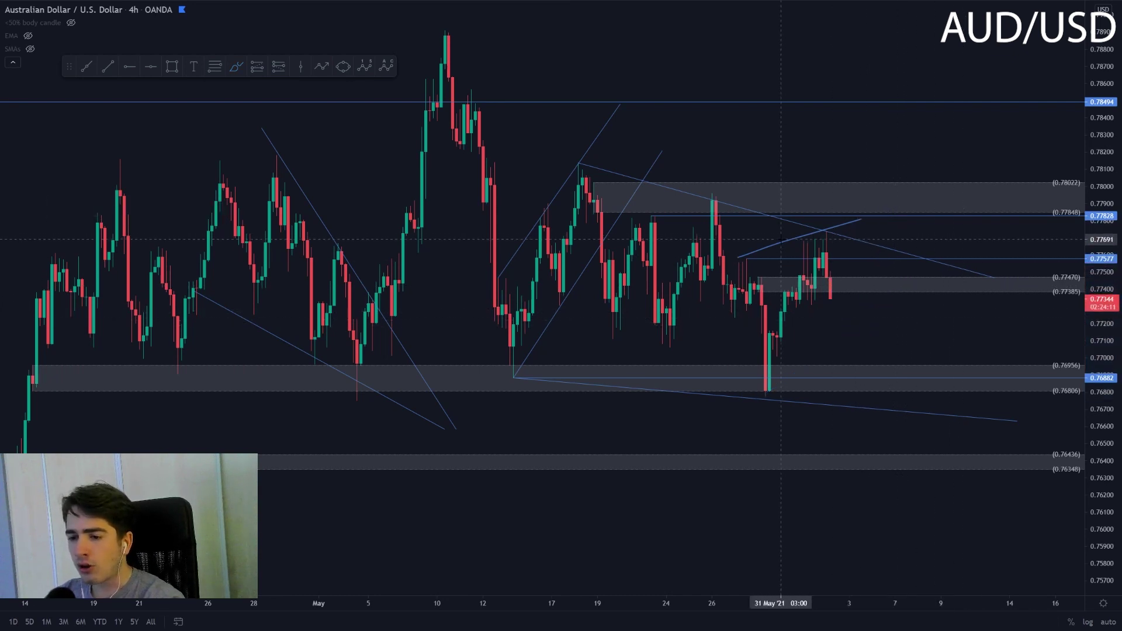
click(781, 243)
key(Delete)
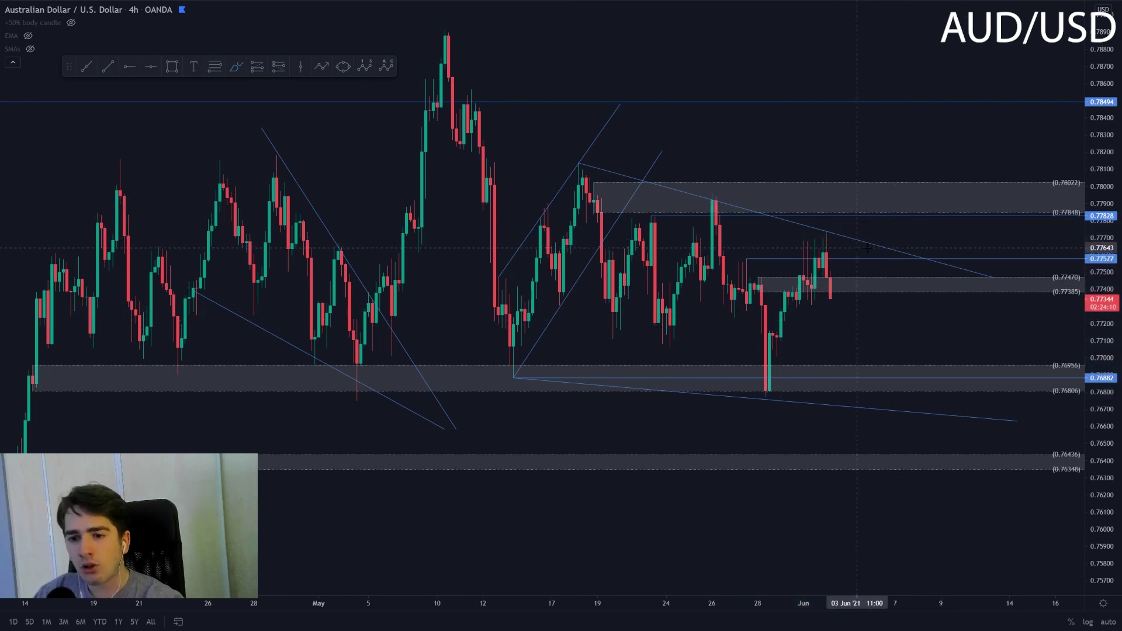
Step: Draw two zone rectangles beneath the current price, one at about 0.7730–0.7735 and one at about 0.7699–0.7714, extending into June
scroll(868, 248, up, 1)
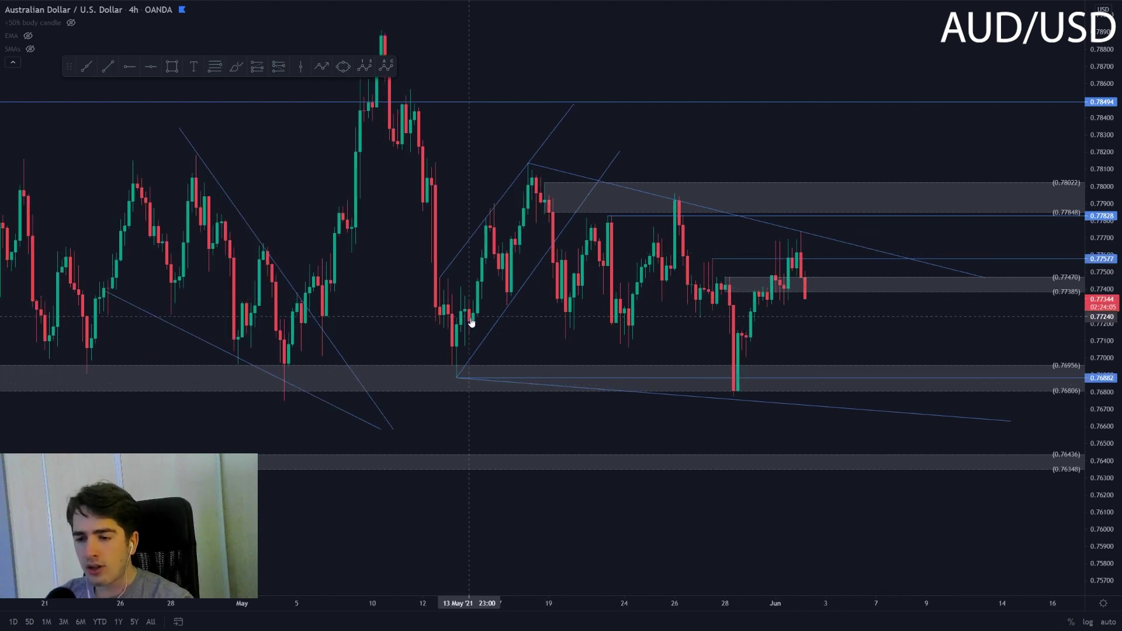
click(172, 66)
mouse_move(654, 299)
mouse_down()
mouse_move(964, 317)
mouse_move(980, 305)
mouse_up()
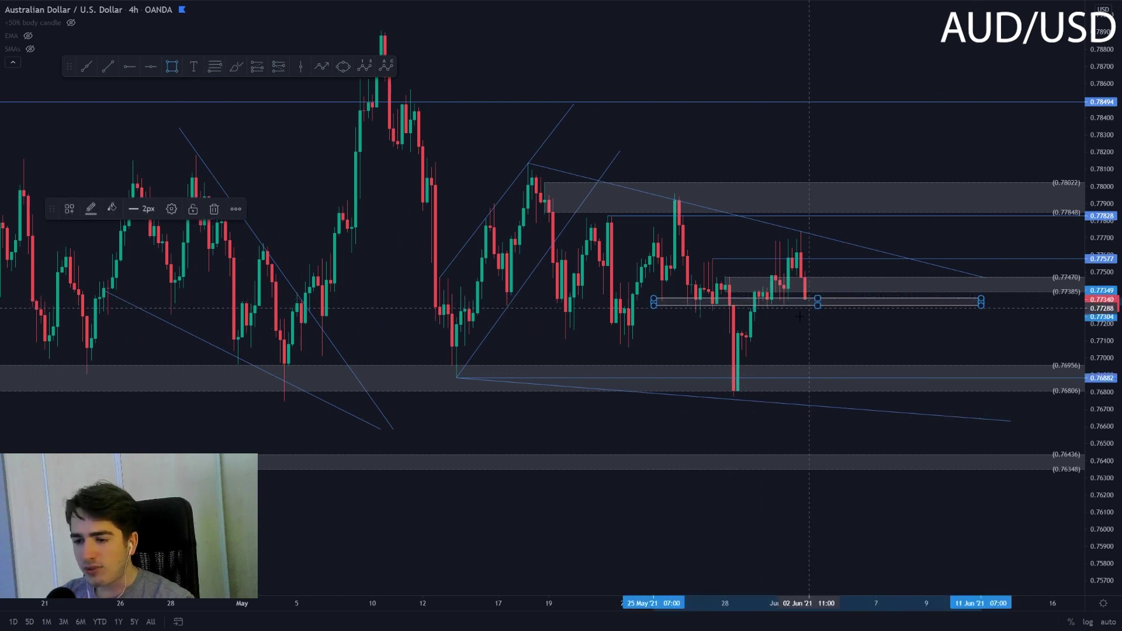
click(123, 176)
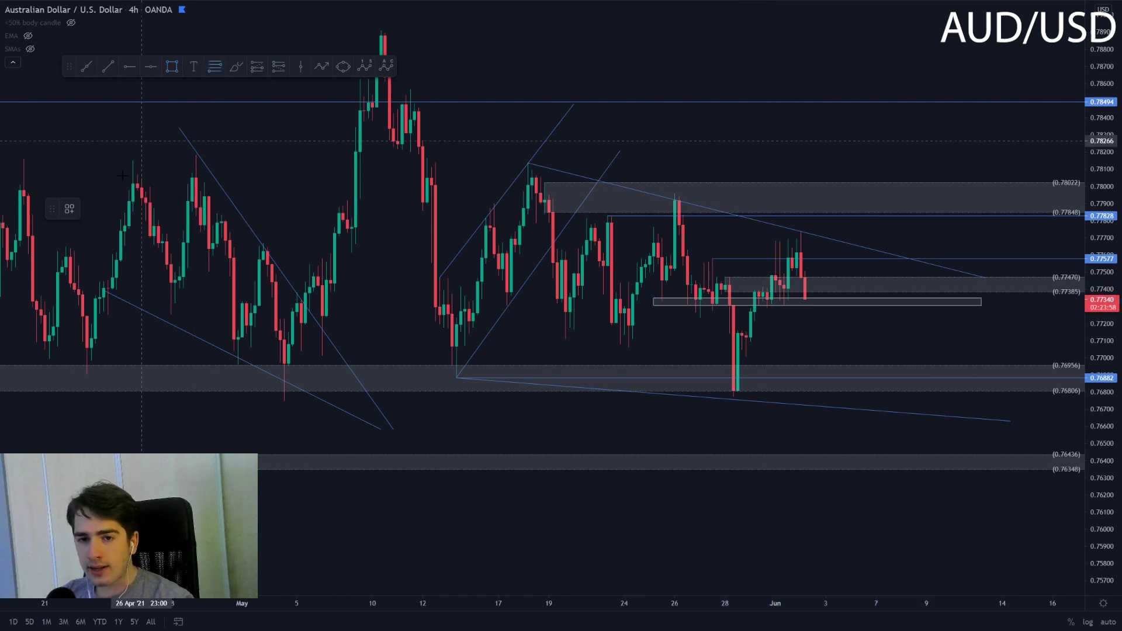
click(170, 67)
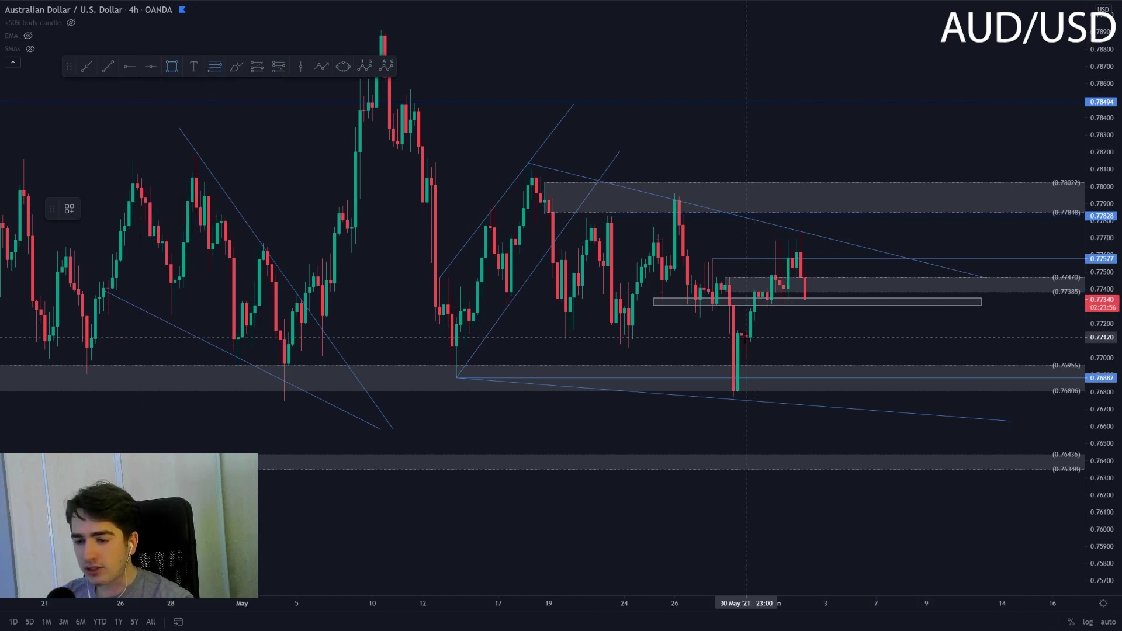
mouse_move(741, 334)
mouse_down()
mouse_move(1009, 378)
mouse_move(1036, 360)
mouse_up()
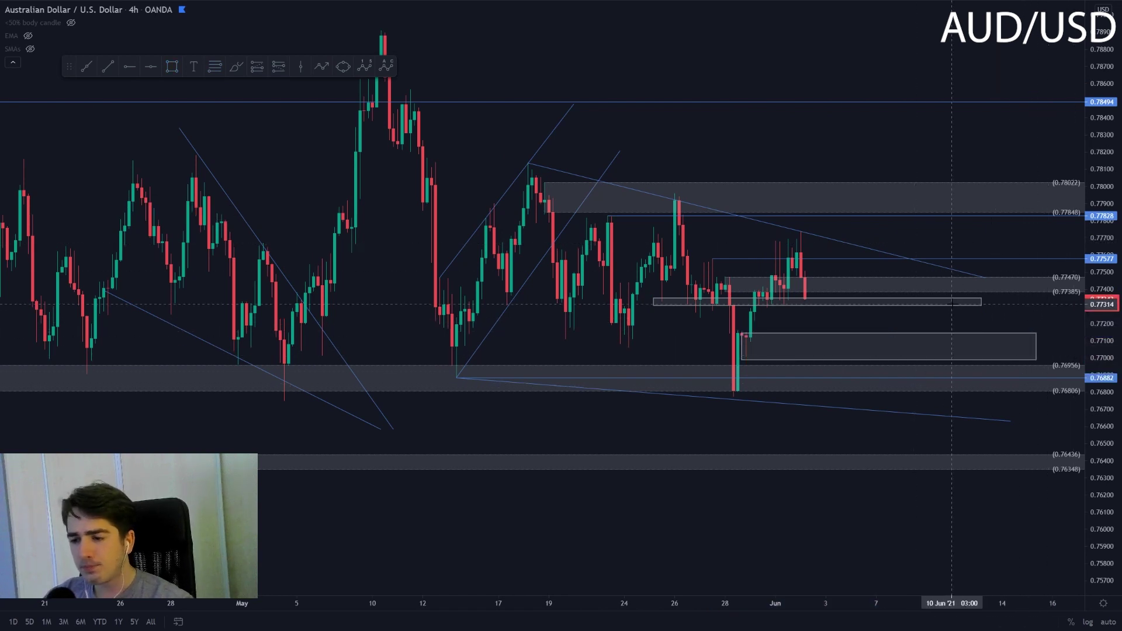
Step: Delete both newly drawn zone rectangles beneath the current price
key(Delete)
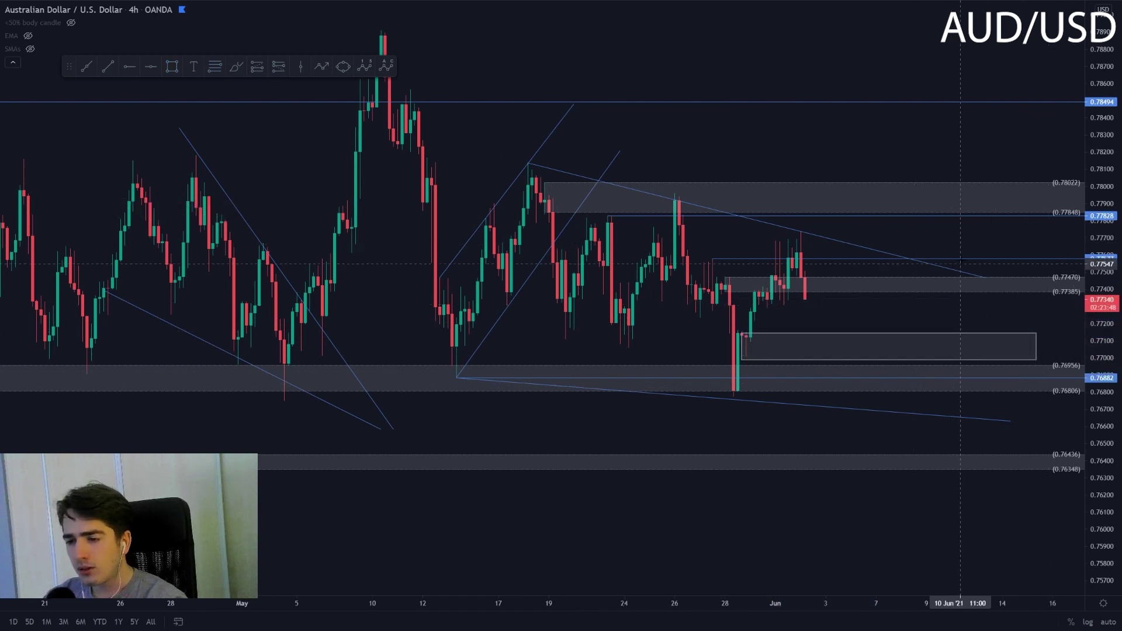
click(966, 337)
key(Delete)
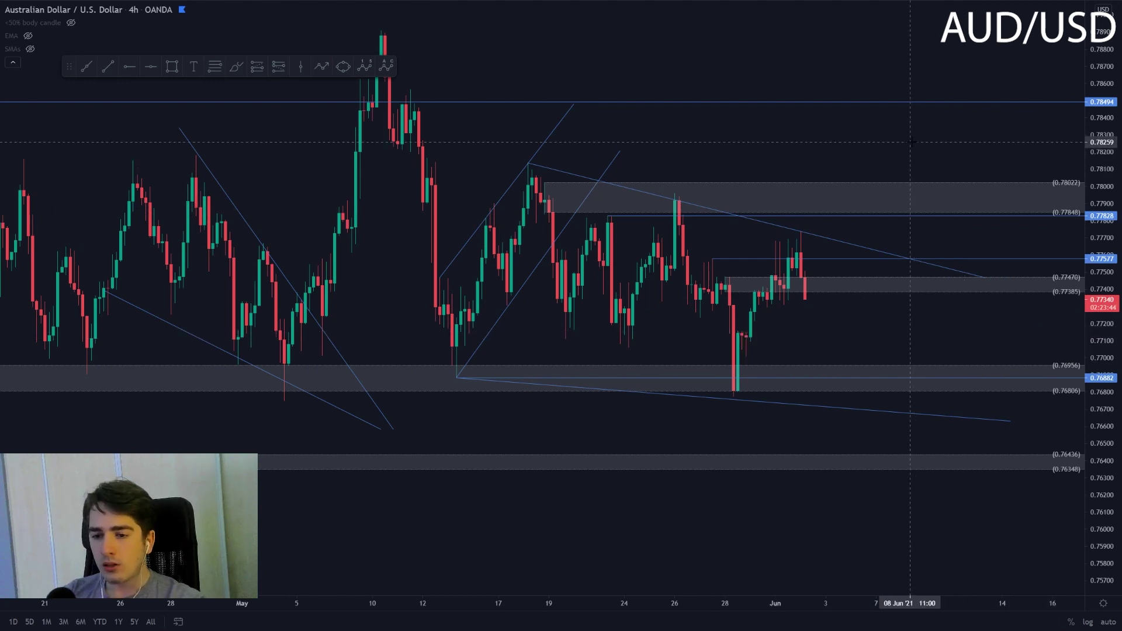
Step: Switch the chart to the OANDA EUR/USD symbol
text(eurusd)
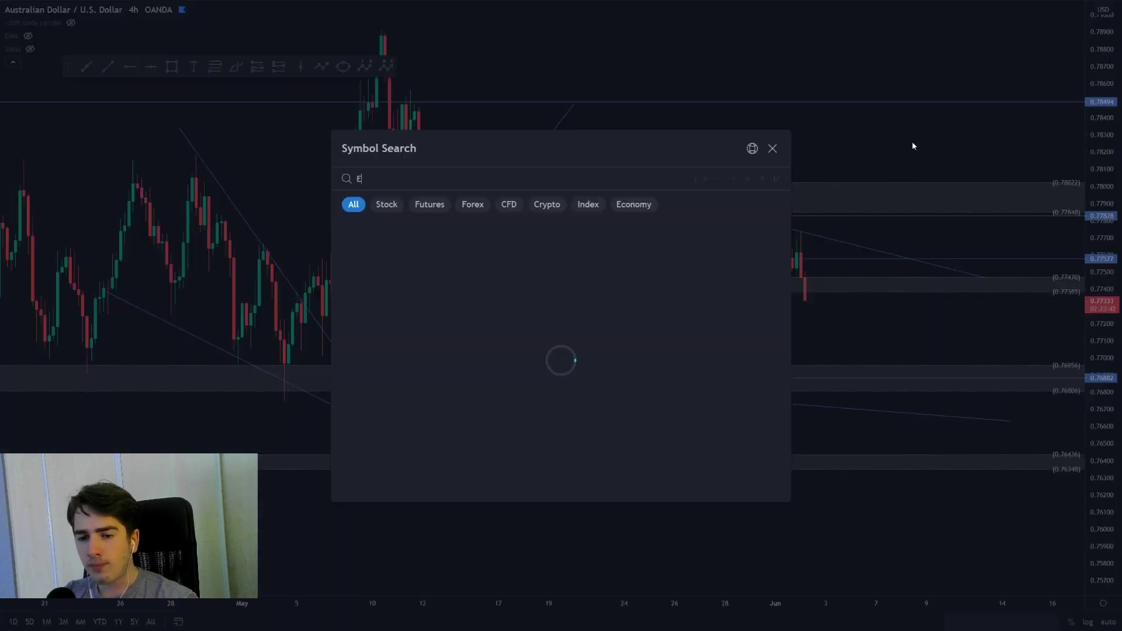
key(Down)
key(Down)
key(Return)
Step: Brush a circle around the 1.21851–1.22006 zone just ahead of the current price, and delete it
scroll(997, 244, down, 2)
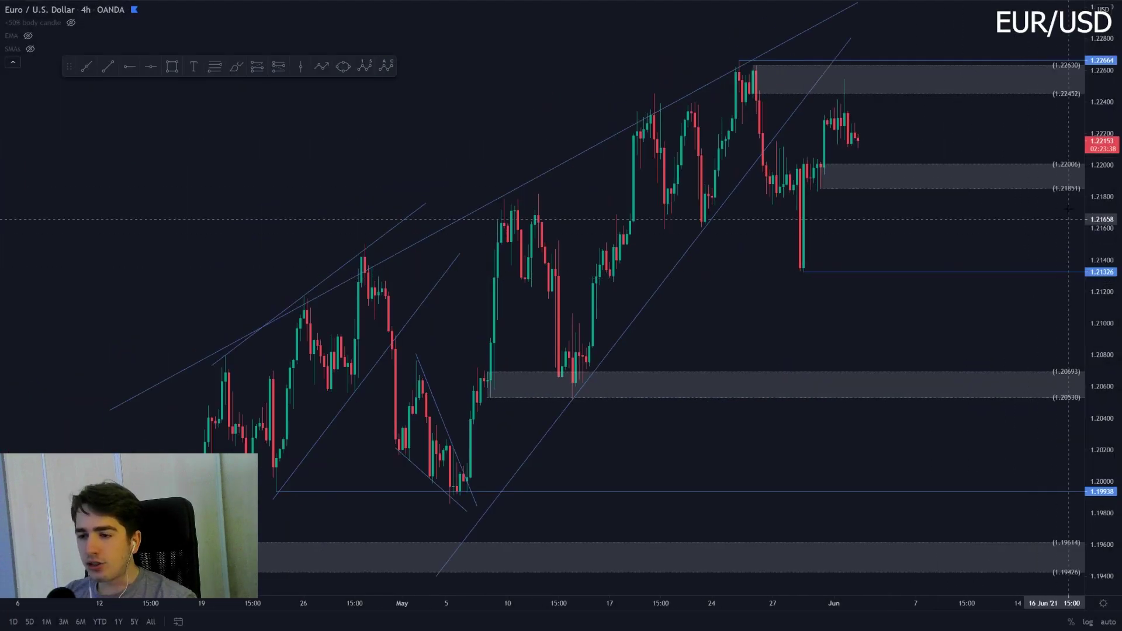
drag(1025, 154, 1015, 213)
drag(1090, 289, 1090, 189)
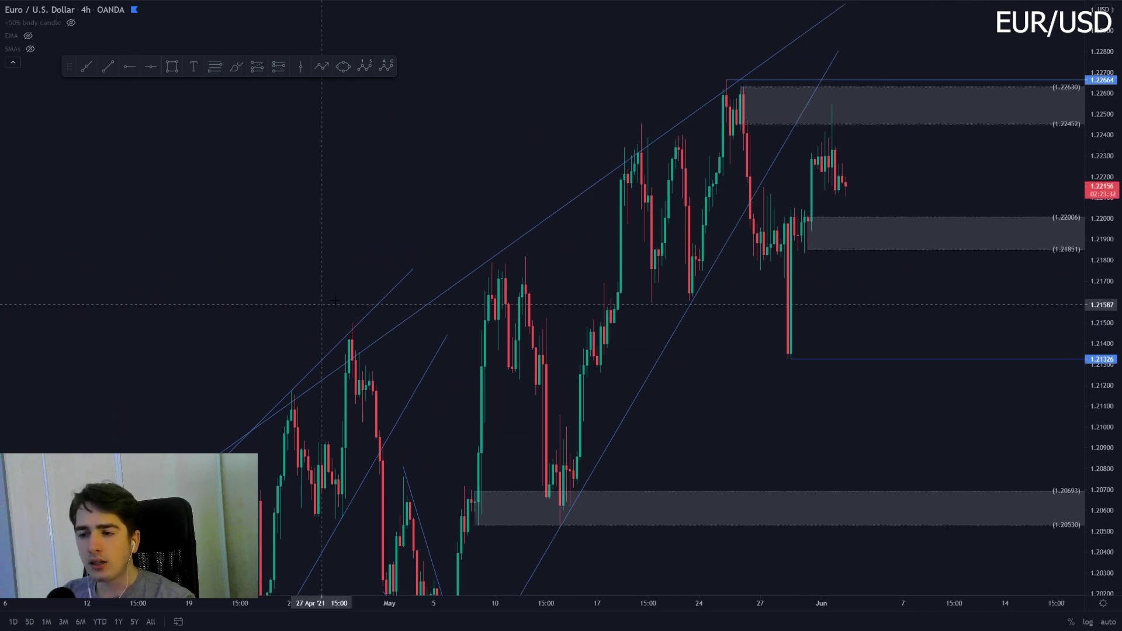
scroll(935, 269, up, 2)
scroll(883, 269, up, 1)
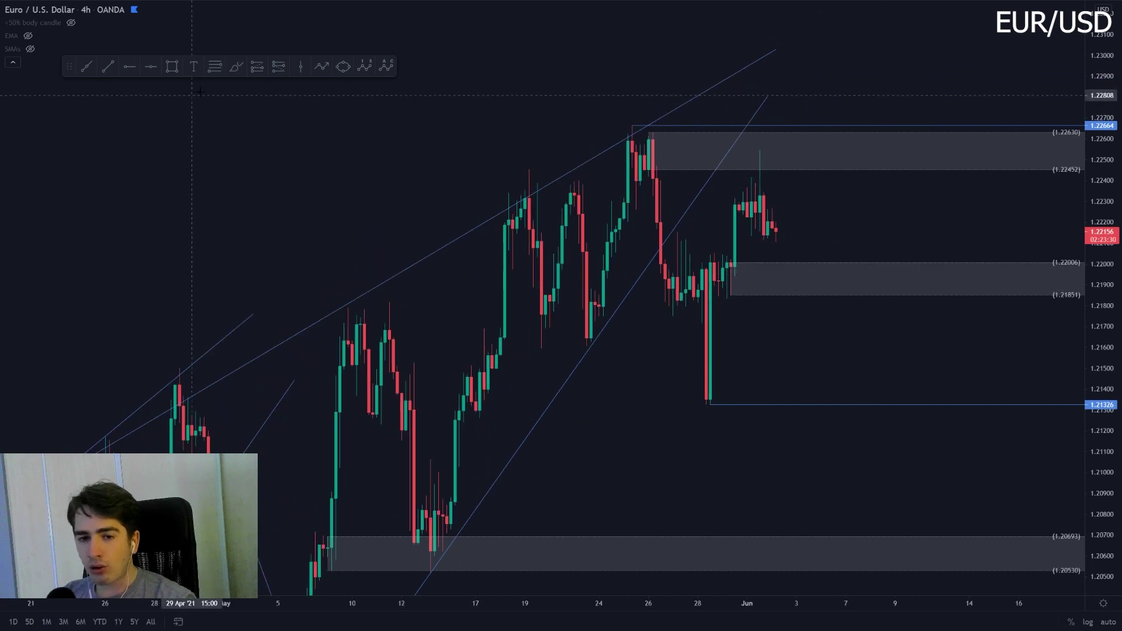
click(238, 69)
drag(817, 264, 806, 270)
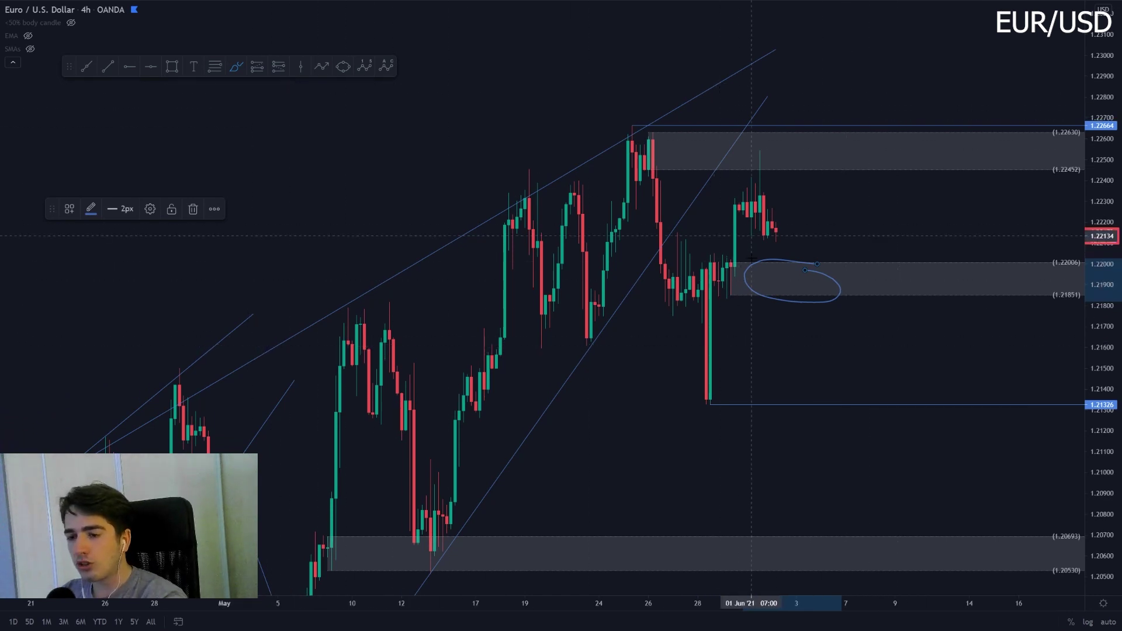
key(Delete)
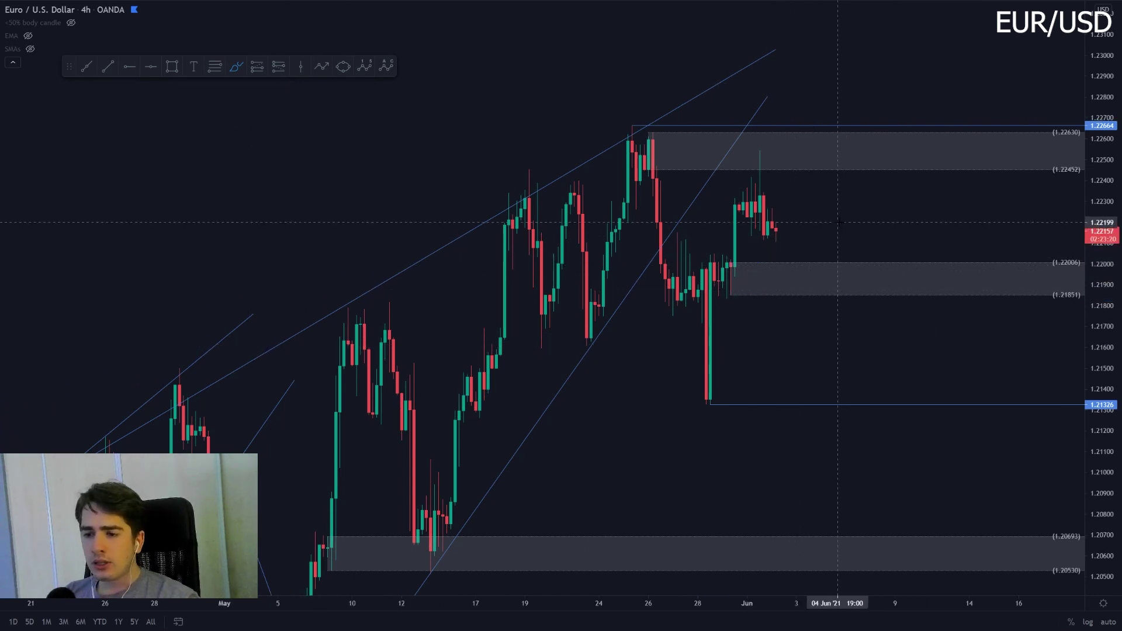
Step: Change the EUR/USD chart interval to 1 hour
key(1)
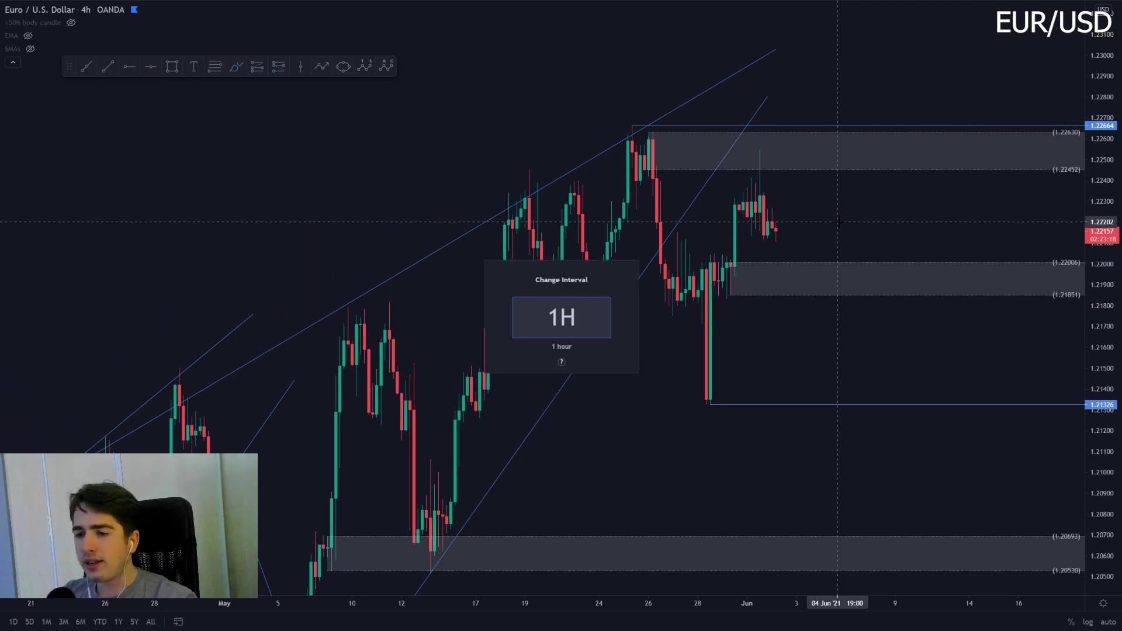
key(Return)
drag(1101, 365, 1101, 153)
drag(881, 140, 884, 177)
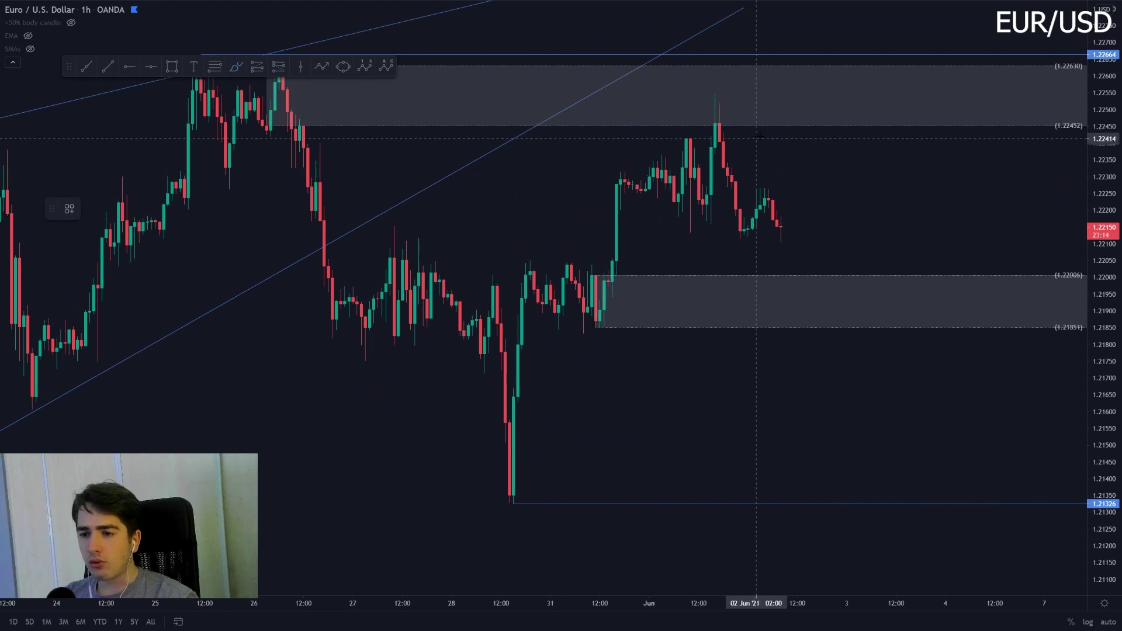
Step: Brush circles around the early-June highs and the late-May sideways range, and undo both
mouse_move(762, 132)
mouse_down()
mouse_move(641, 130)
mouse_move(756, 253)
mouse_move(674, 106)
mouse_up()
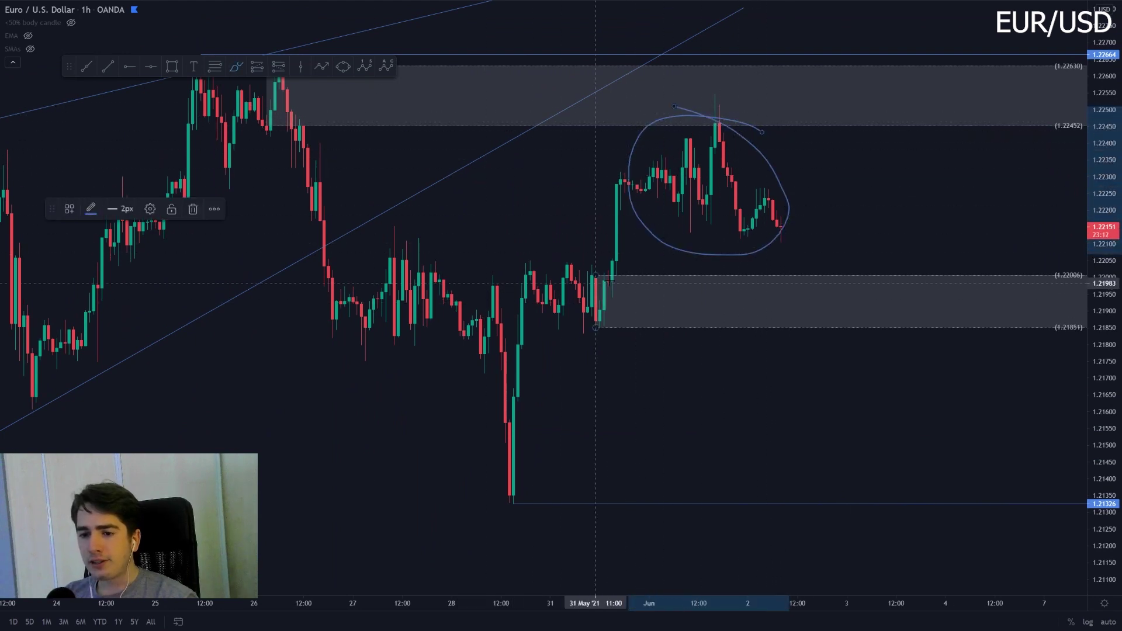
mouse_move(605, 257)
mouse_down()
mouse_move(515, 247)
mouse_move(336, 260)
mouse_move(616, 258)
mouse_up()
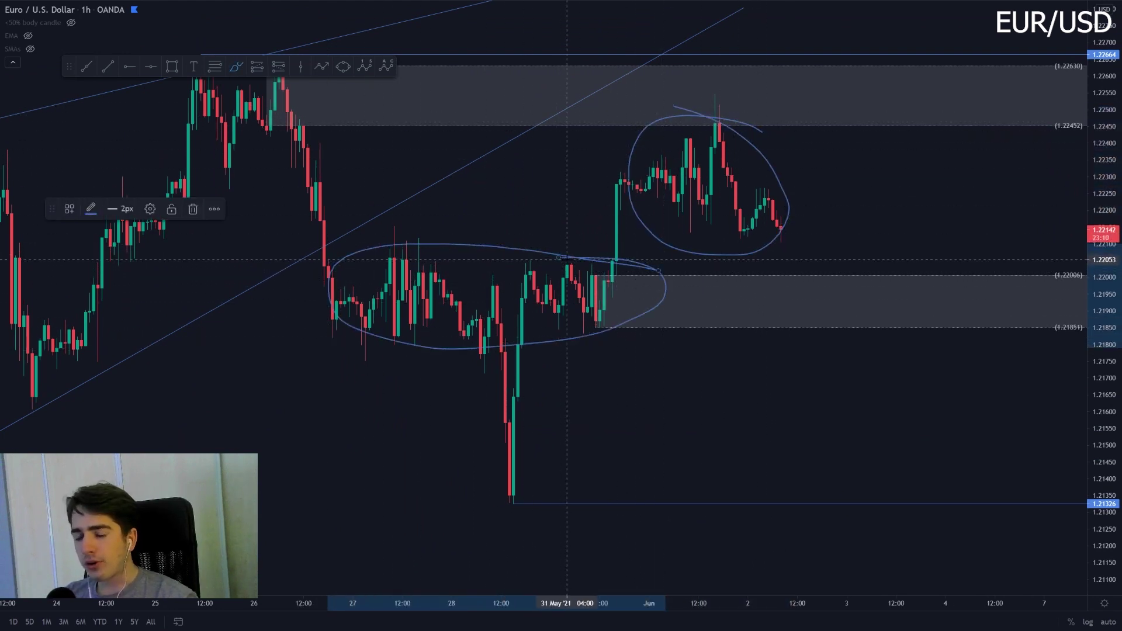
key(ctrl+z)
key(ctrl+z)
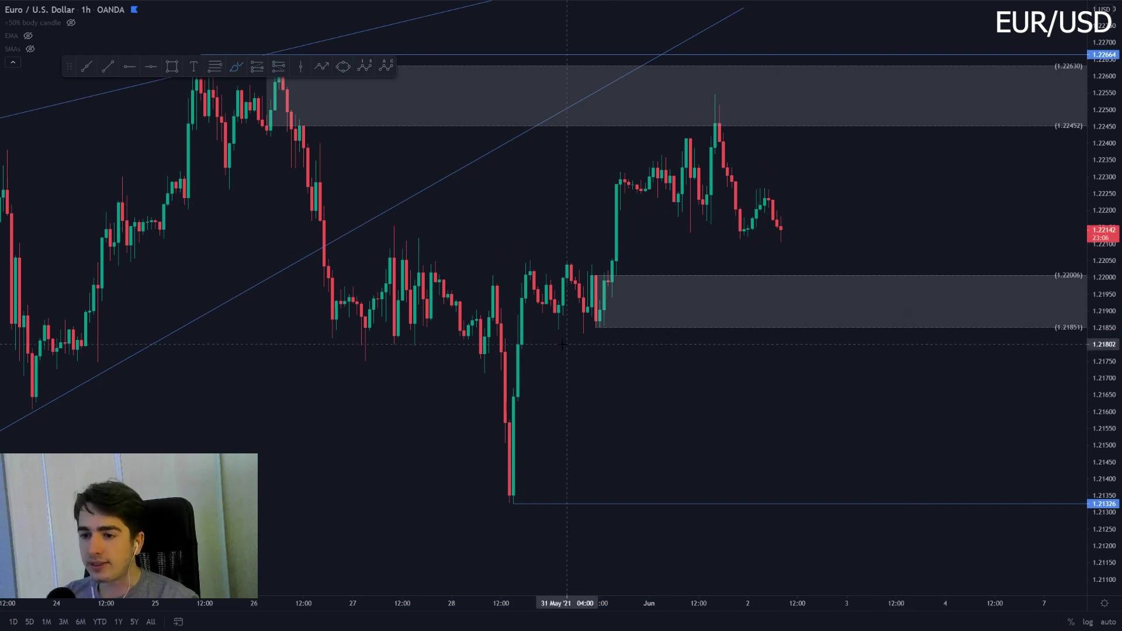
Step: Return the EUR/USD chart to the 4-hour interval
scroll(911, 229, down, 2)
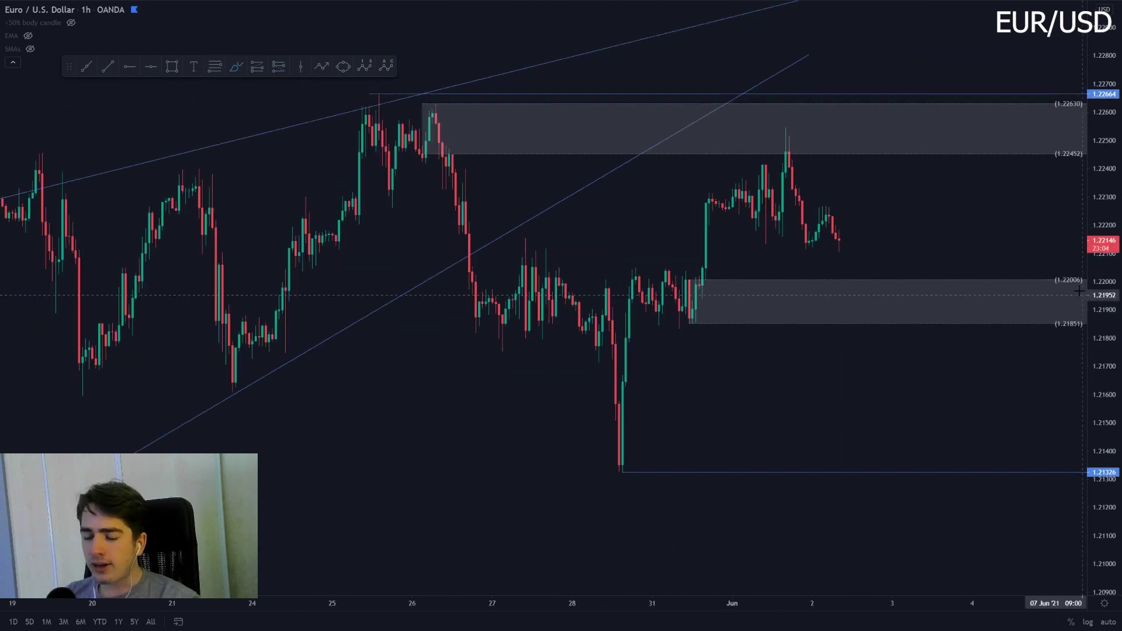
text(4h)
key(Return)
Step: Draw rising trend lines from the 27 May high near 1.2216 to about 1.2293 and from the 28 May low near 1.2128 to about 1.2295
scroll(1052, 245, up, 6)
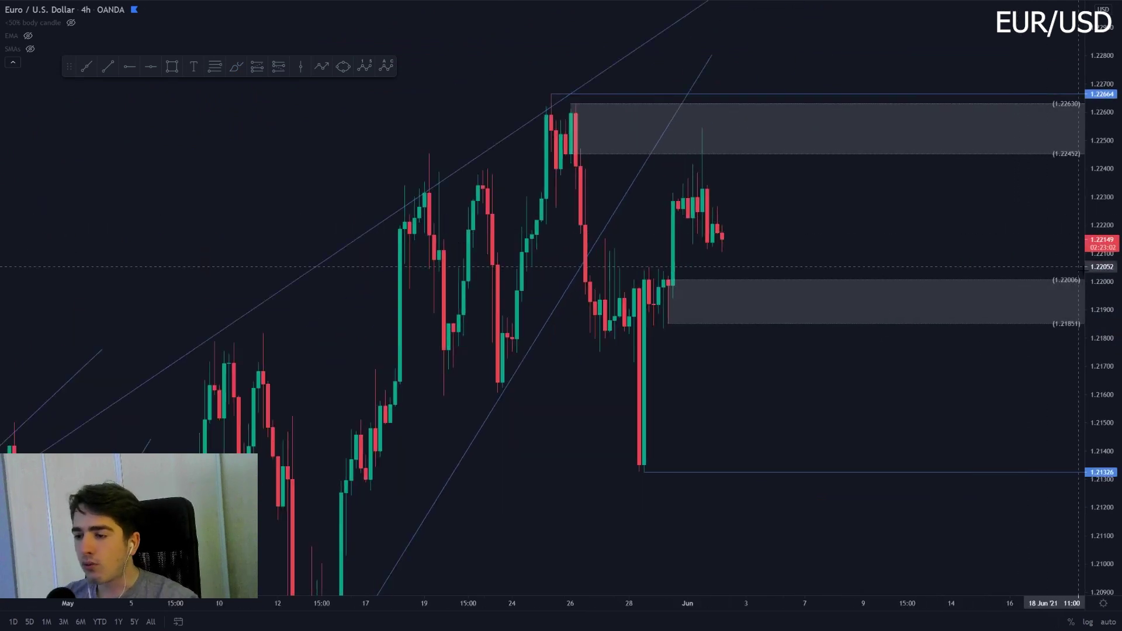
drag(1098, 257, 1098, 418)
scroll(635, 351, down, 2)
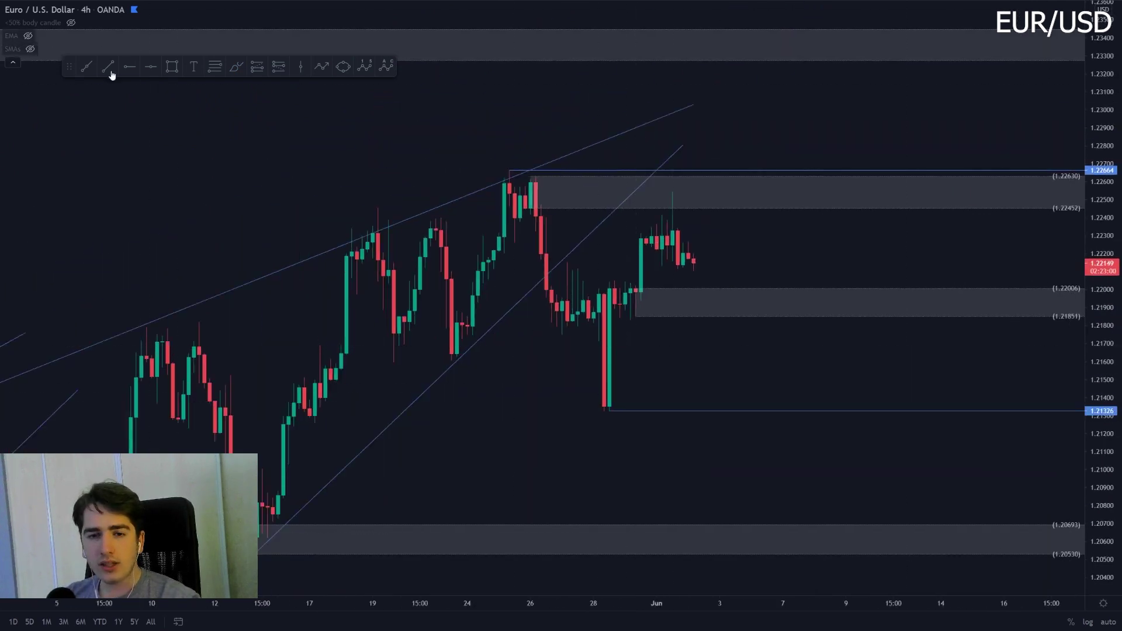
click(107, 66)
click(567, 261)
click(778, 124)
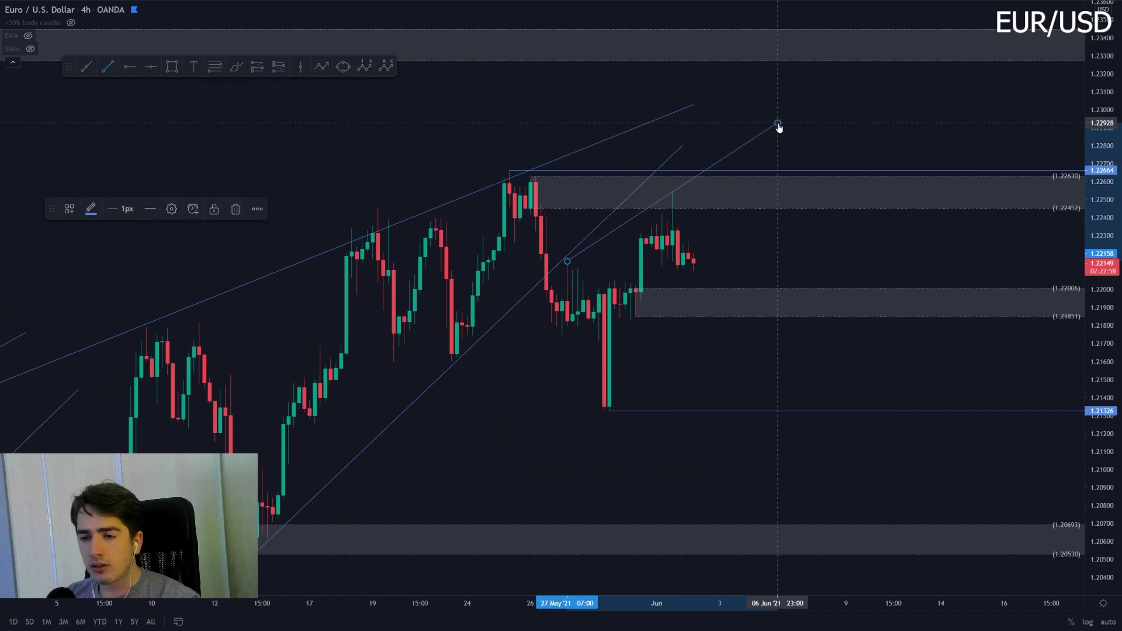
click(604, 419)
click(796, 123)
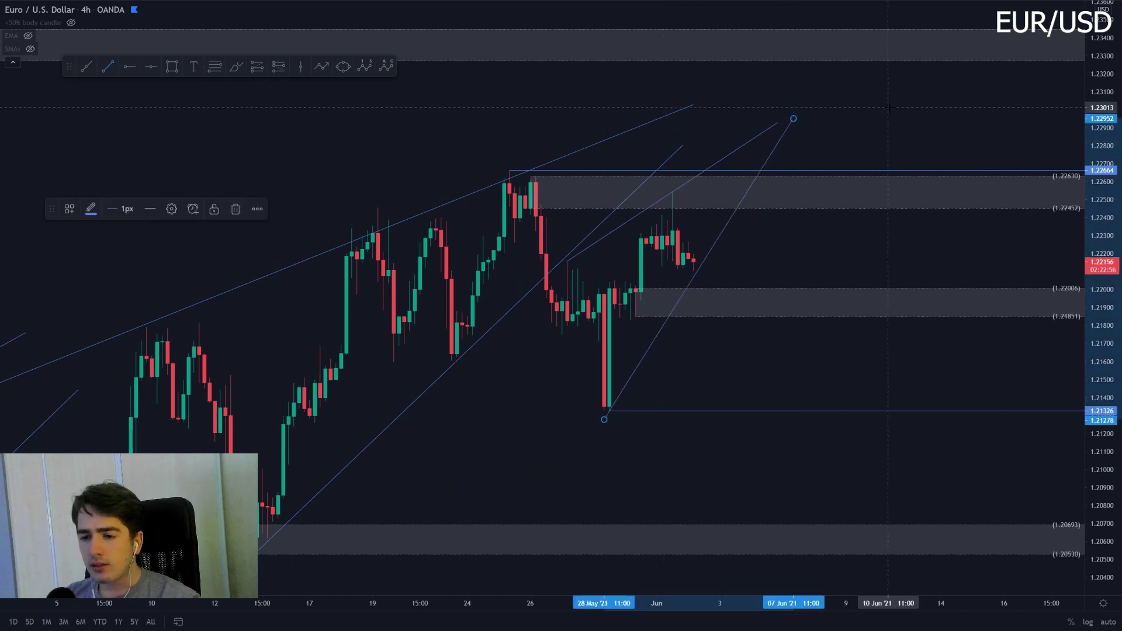
Step: Switch to the 1-hour interval and mark the 1 June high with a horizontal ray at 1.22545
text(1h)
key(Return)
scroll(890, 108, down, 5)
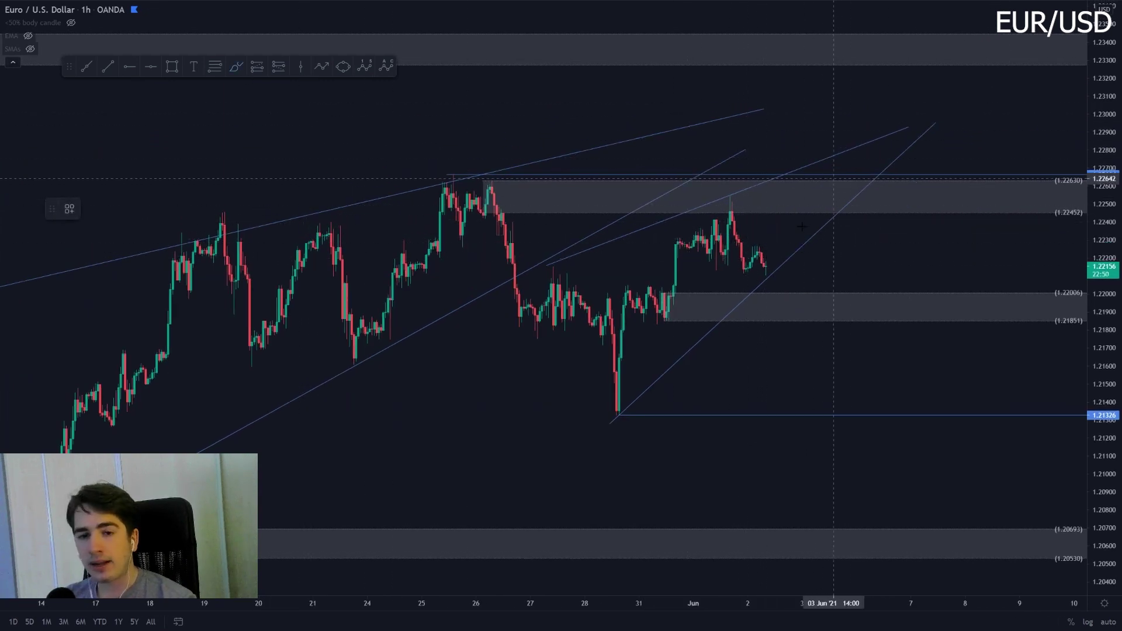
click(131, 66)
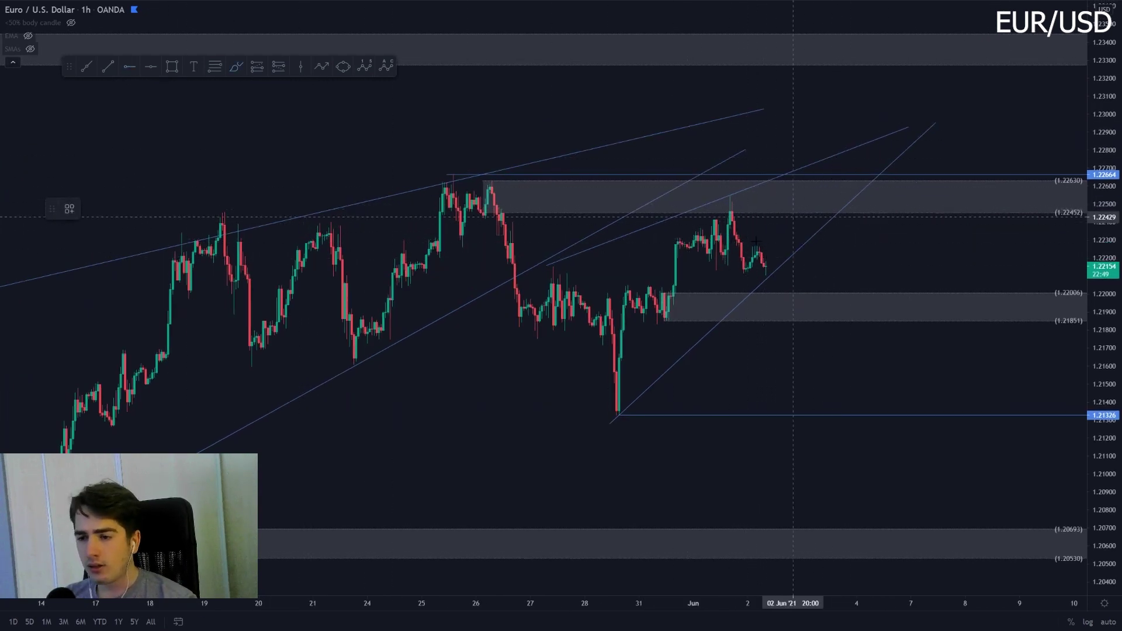
click(729, 196)
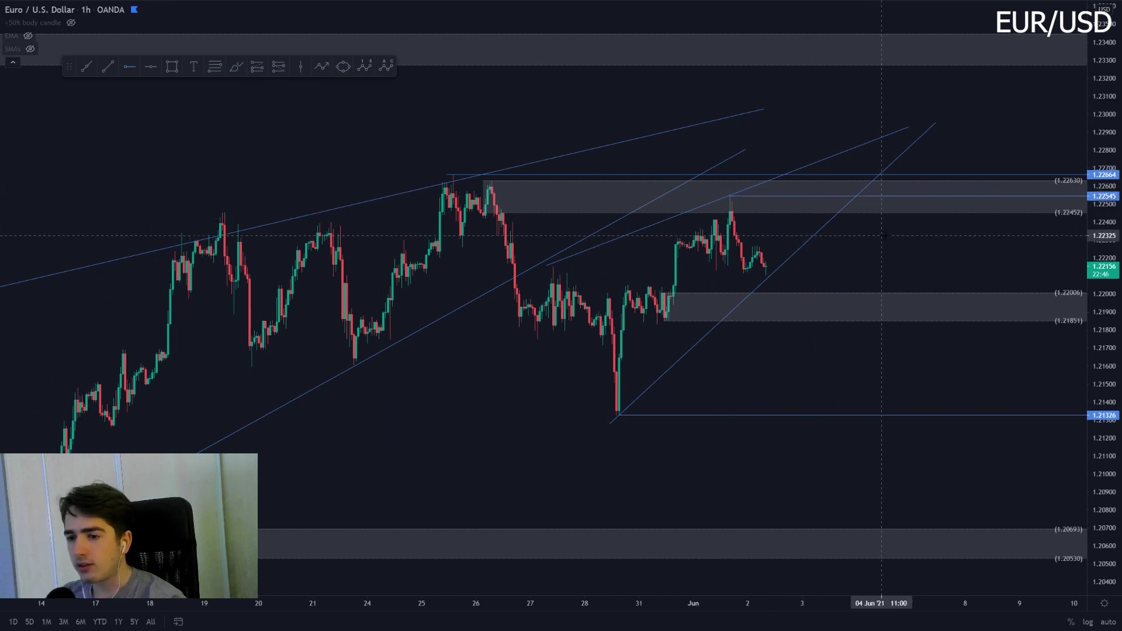
Step: Brush a projected rise to about 1.2264 followed by a drop to about 1.2182, and delete that path
click(236, 67)
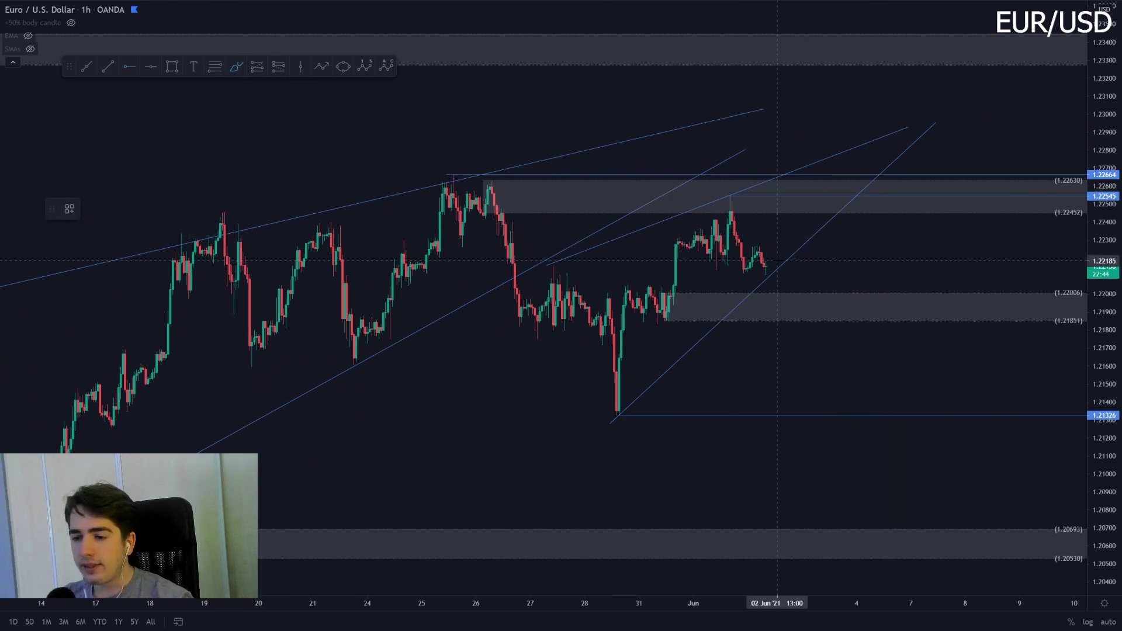
mouse_move(766, 267)
mouse_down()
mouse_move(790, 198)
mouse_move(868, 325)
mouse_up()
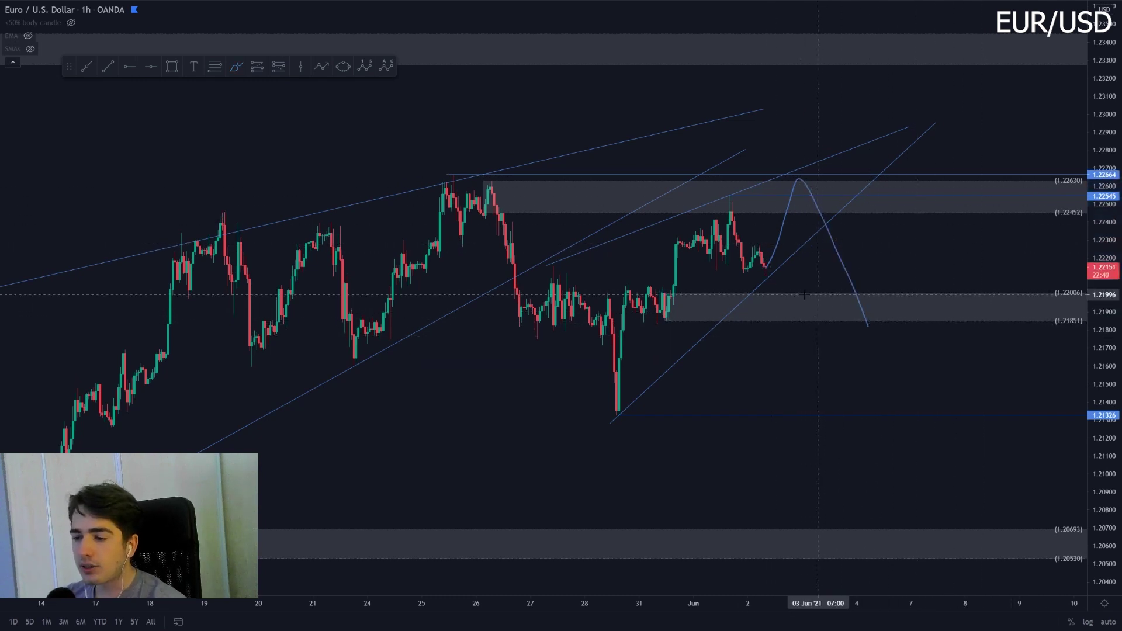
click(831, 243)
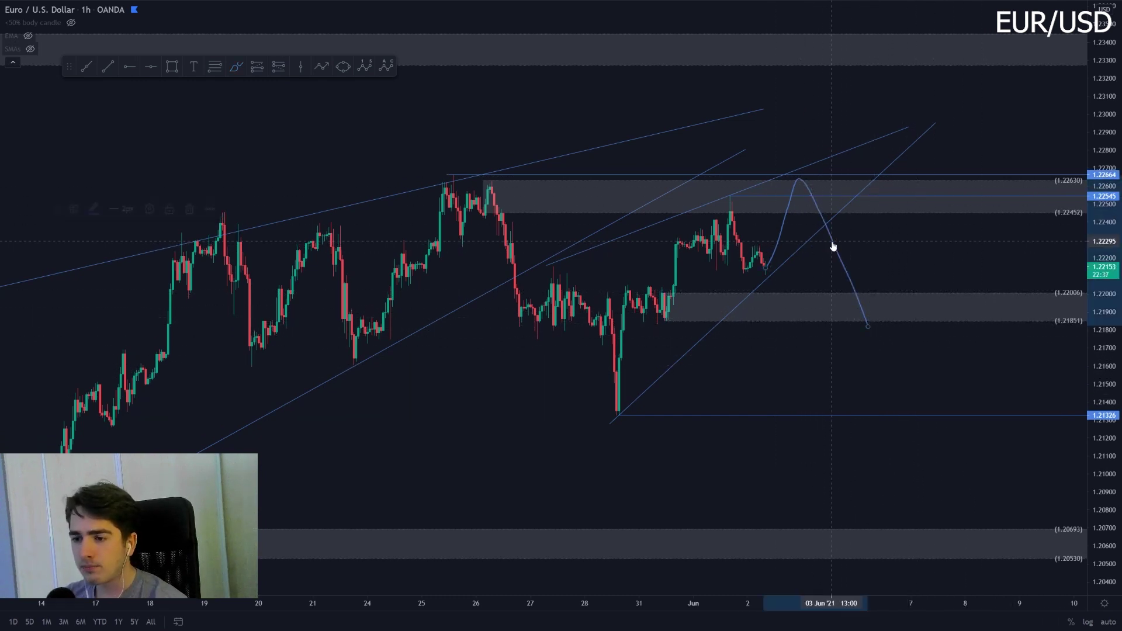
key(Delete)
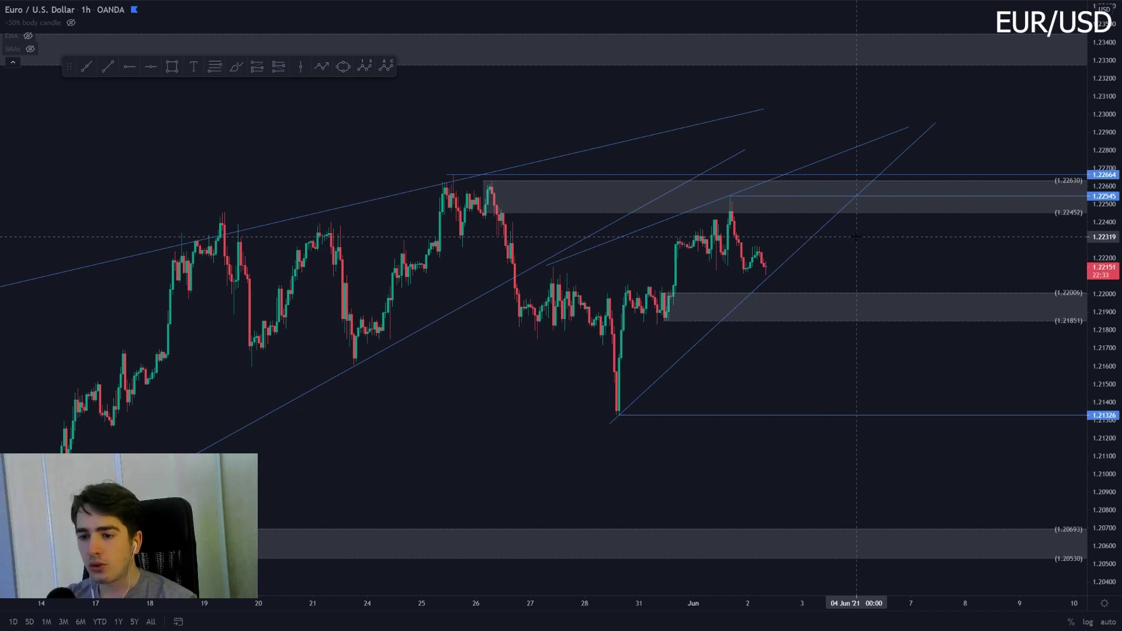
Step: Switch the chart to GBPUSD on the 4-hour interval, framing the price action from May to early June
text(GBPUSD)
key(Return)
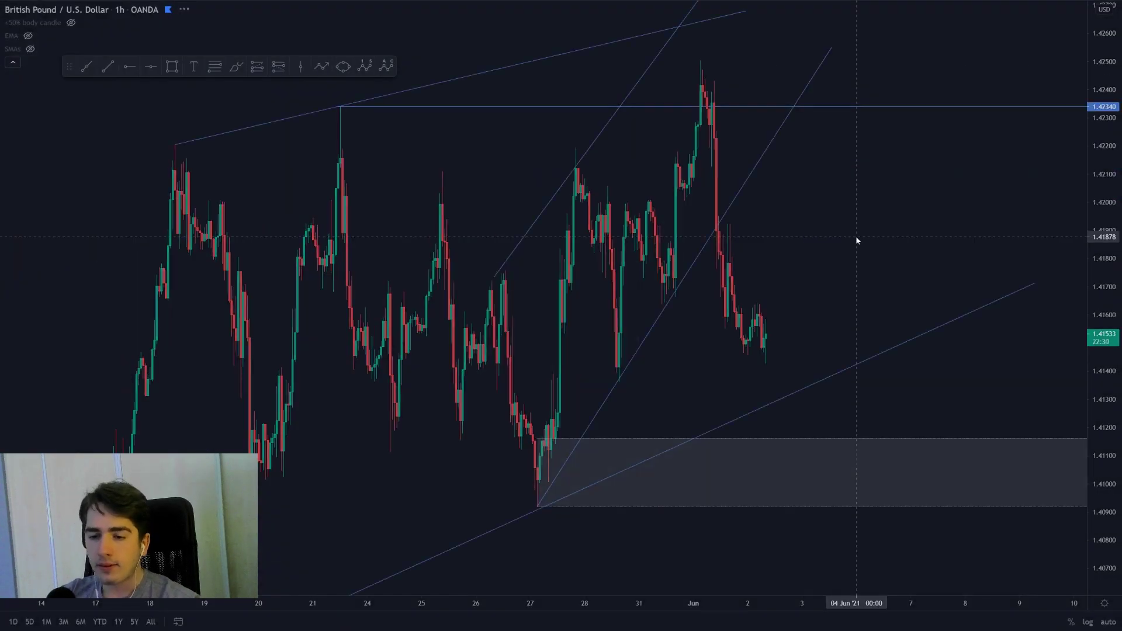
drag(1096, 215, 1016, 502)
drag(785, 325, 859, 324)
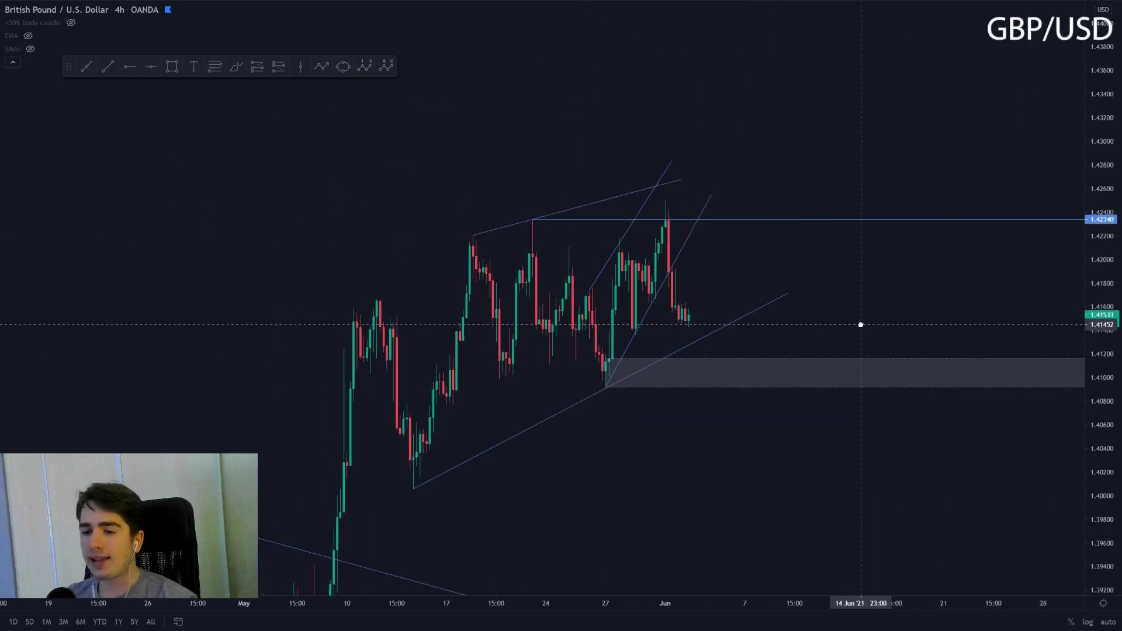
scroll(1077, 469, down, 3)
drag(1105, 367, 1099, 412)
scroll(730, 425, up, 3)
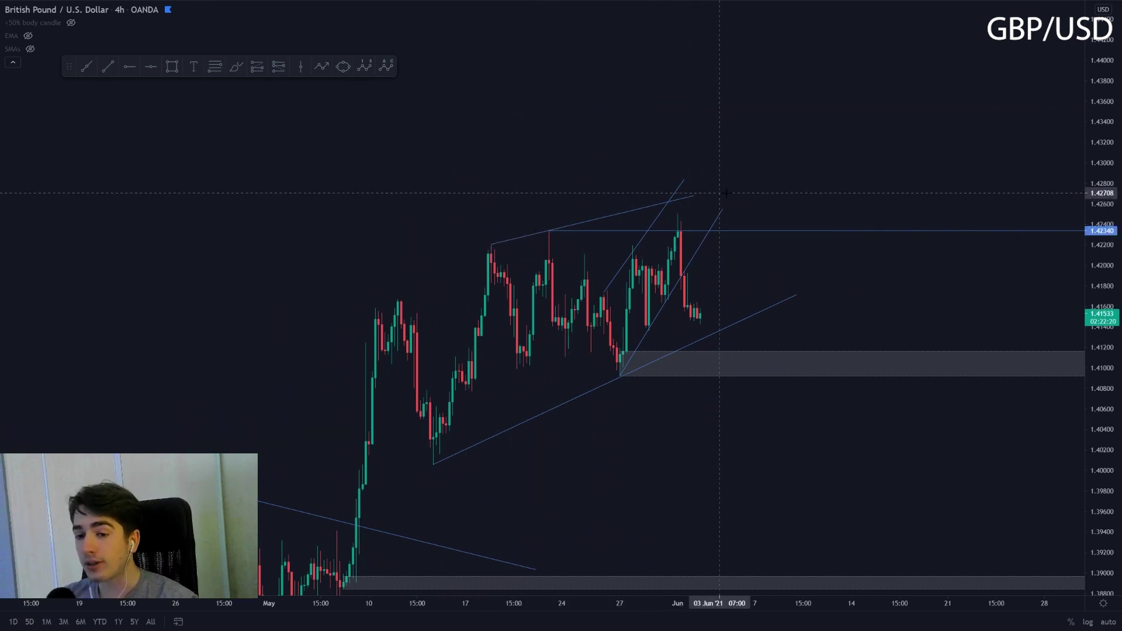
Step: Mark the 28 May low with a horizontal ray at 1.41364, and delete the stray ray at 1.41858
scroll(899, 276, up, 1)
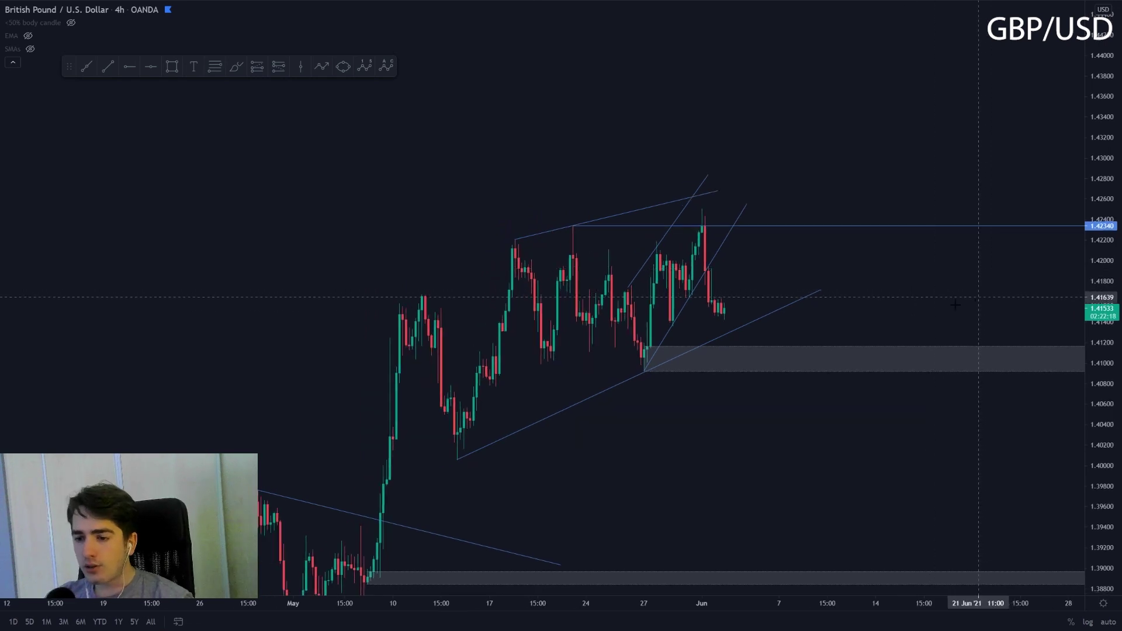
scroll(843, 269, up, 1)
drag(895, 351, 899, 336)
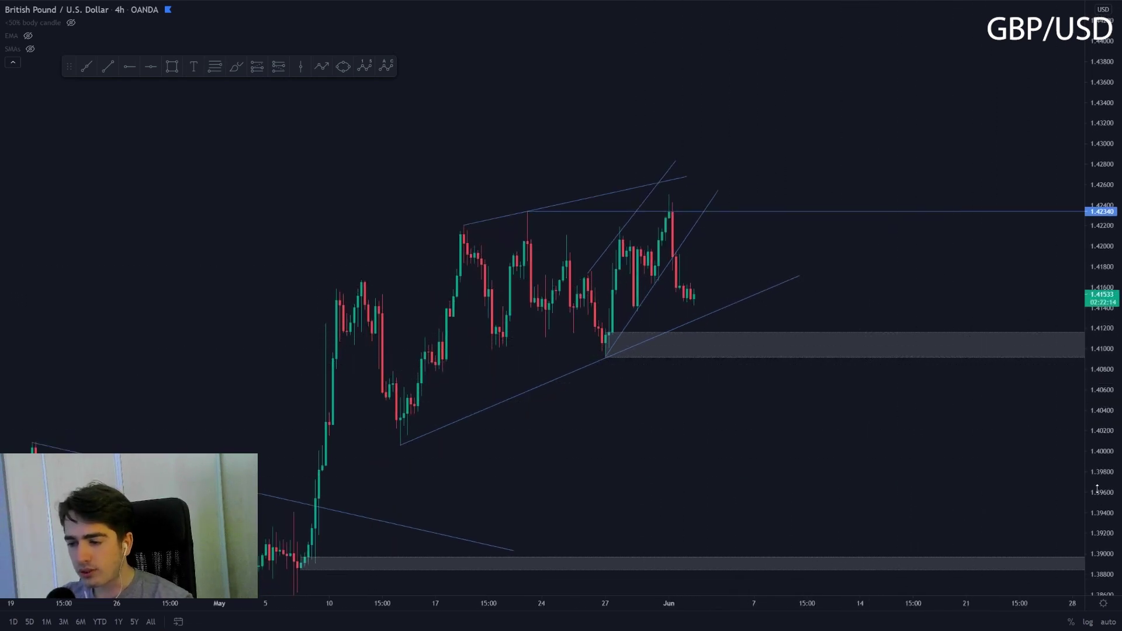
drag(1099, 492, 1102, 462)
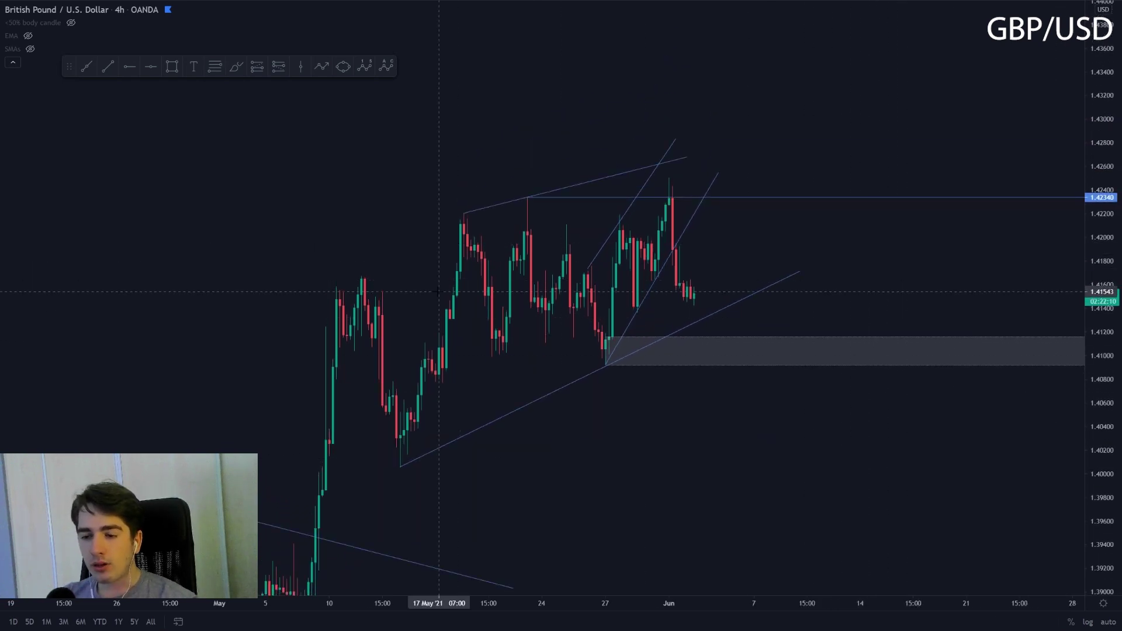
click(129, 67)
click(637, 312)
click(850, 254)
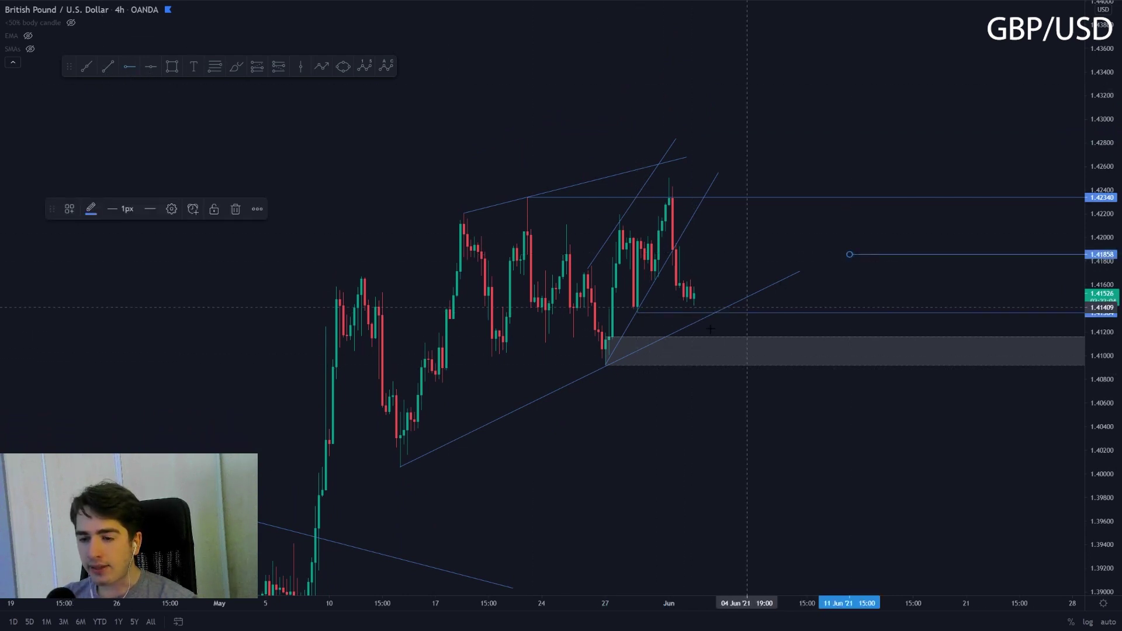
key(Delete)
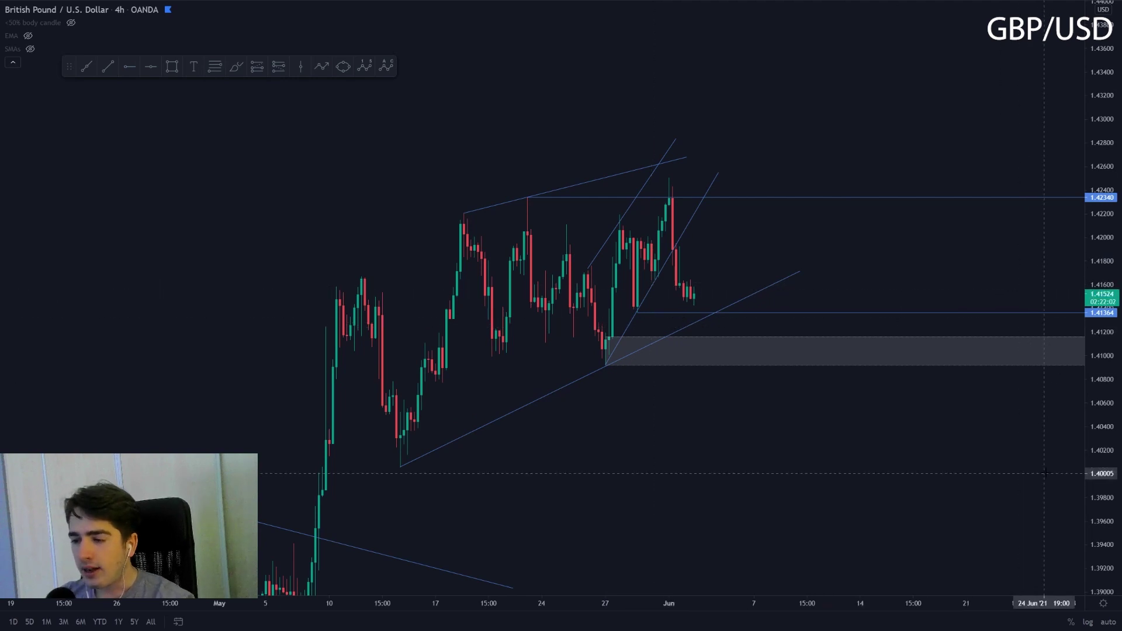
Step: Brush a projected dip to about 1.4132 with a rebound to about 1.4189, undo it, and circle the grey zone below price, undoing that too
drag(1092, 486, 1072, 471)
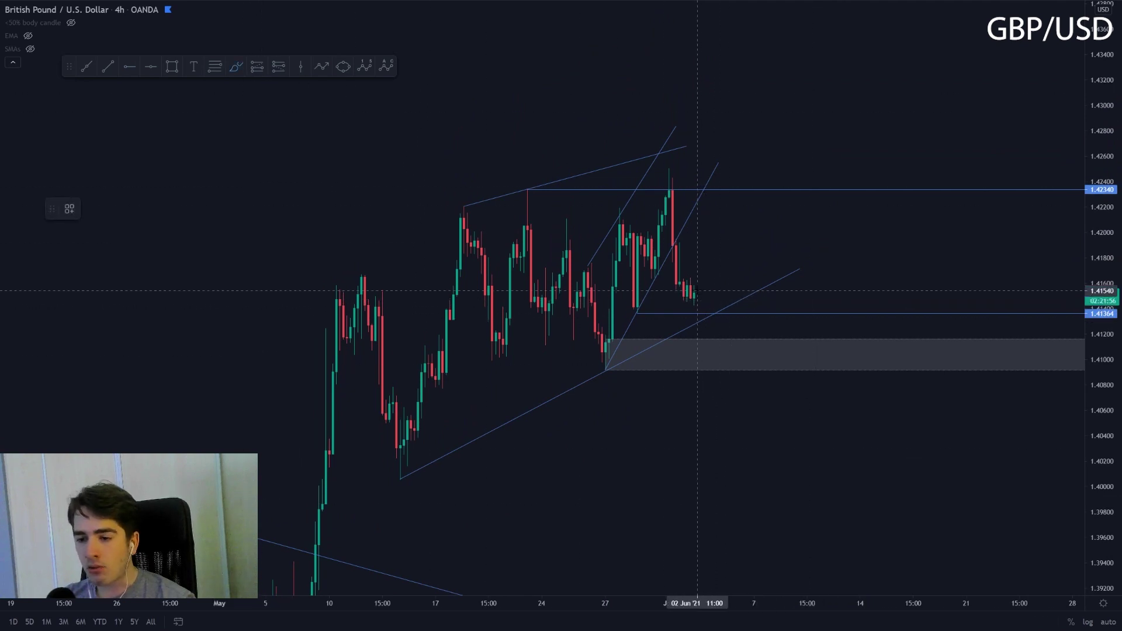
mouse_move(695, 289)
mouse_down()
mouse_move(701, 323)
mouse_move(736, 246)
mouse_up()
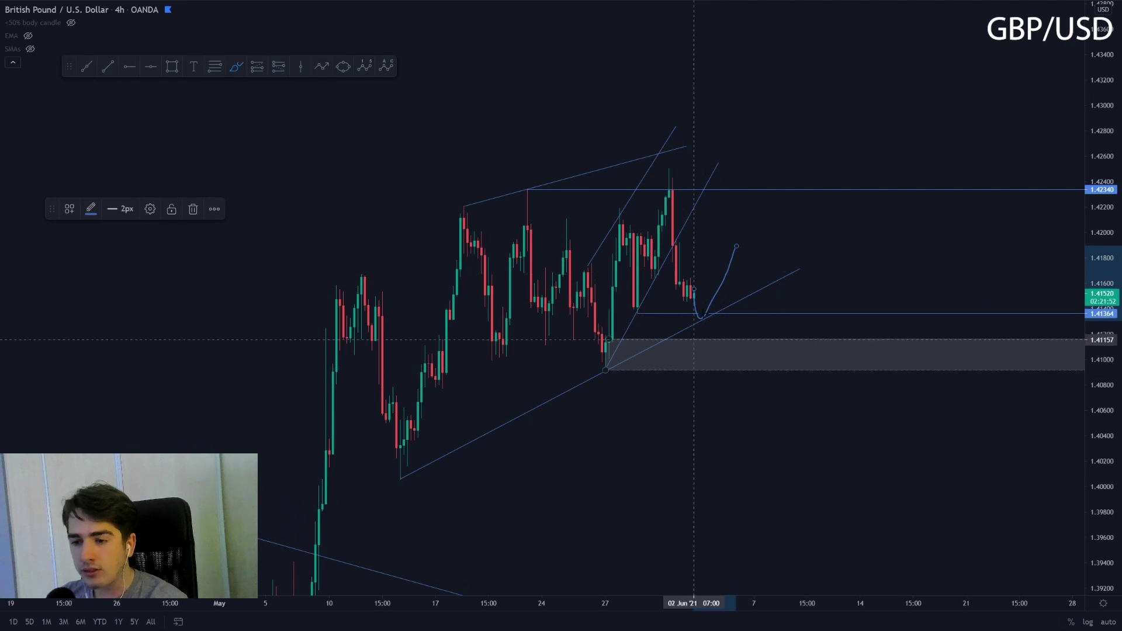
key(ctrl+z)
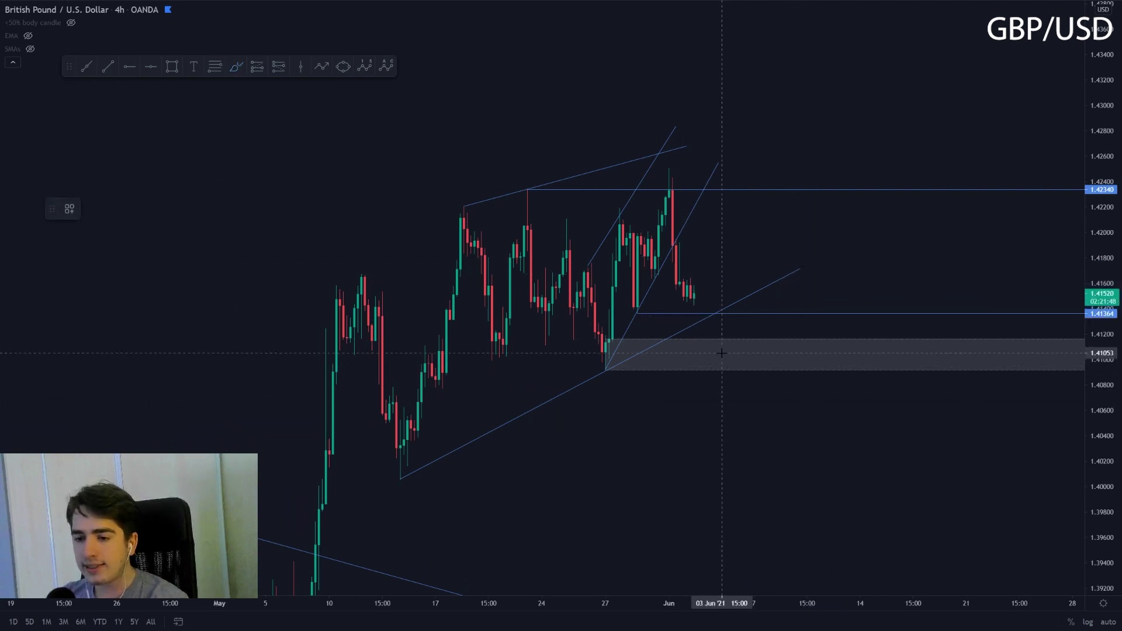
mouse_move(719, 339)
mouse_down()
mouse_move(637, 361)
mouse_move(705, 341)
mouse_up()
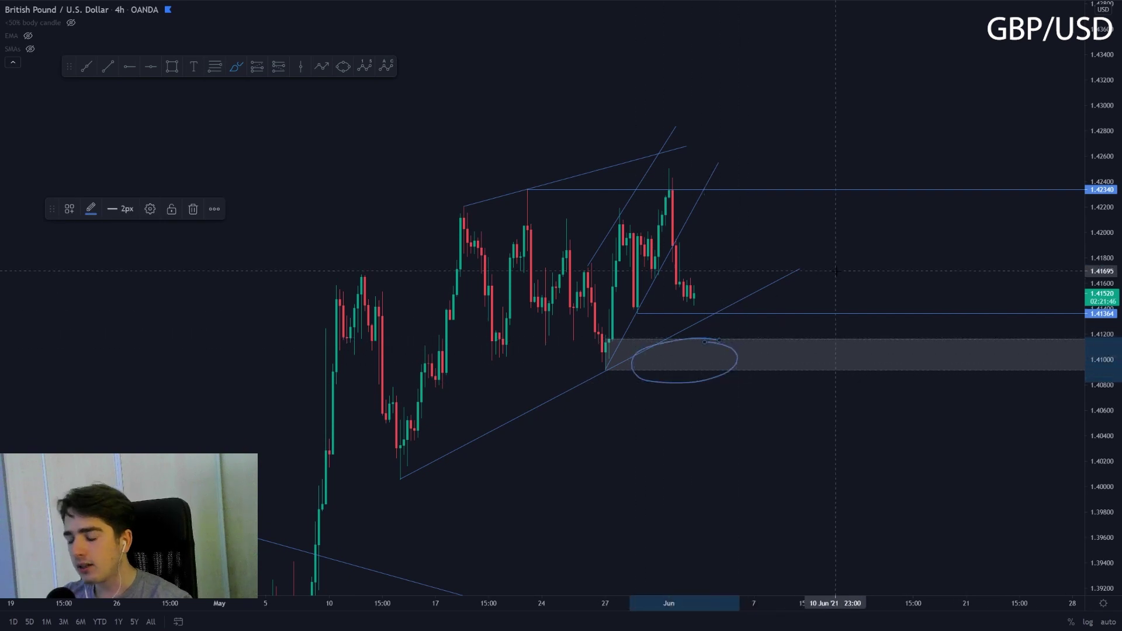
key(ctrl+z)
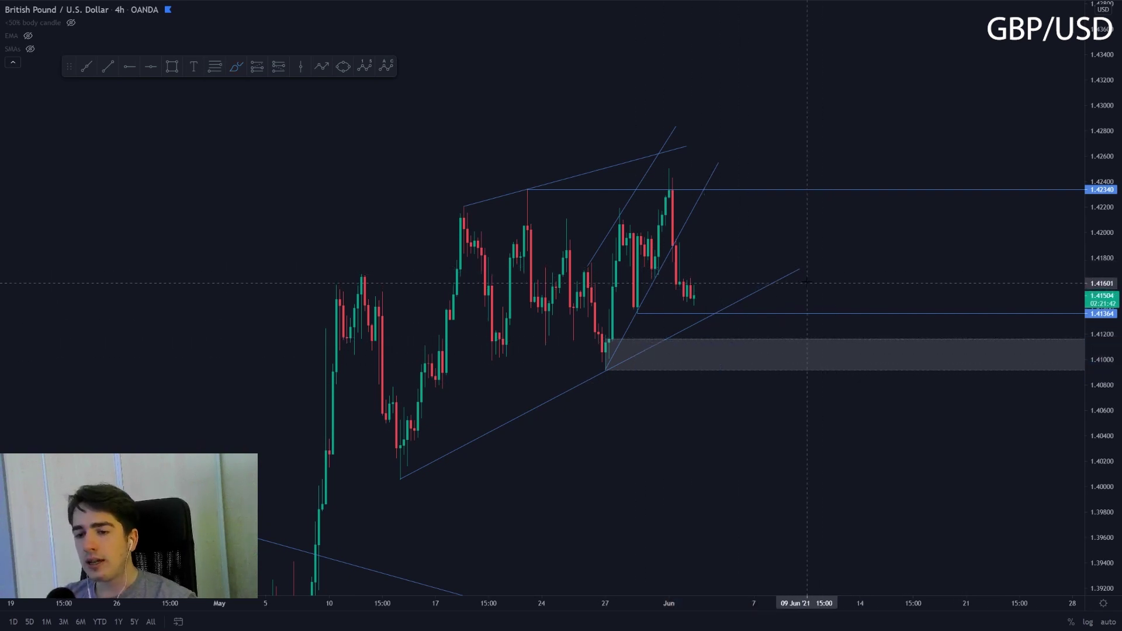
Step: Switch the chart to NZDUSD and compress the price scale to frame its trend lines, zones and short position
drag(853, 221, 922, 263)
scroll(952, 272, up, 2)
drag(1091, 330, 1097, 402)
drag(1041, 488, 1088, 402)
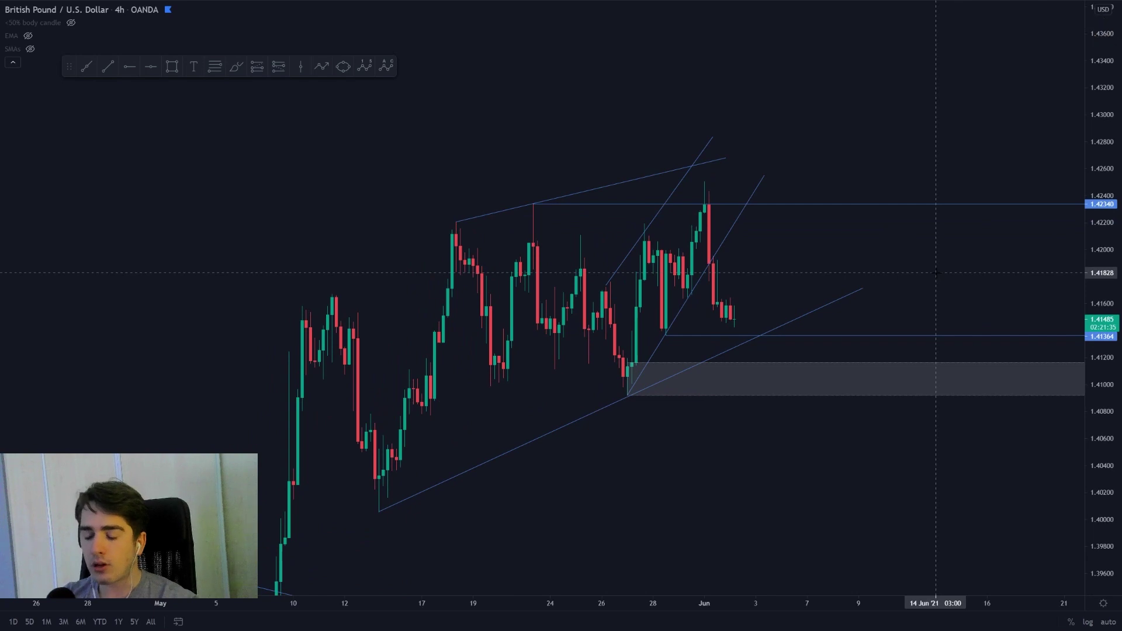
text(NZDUSD)
key(Return)
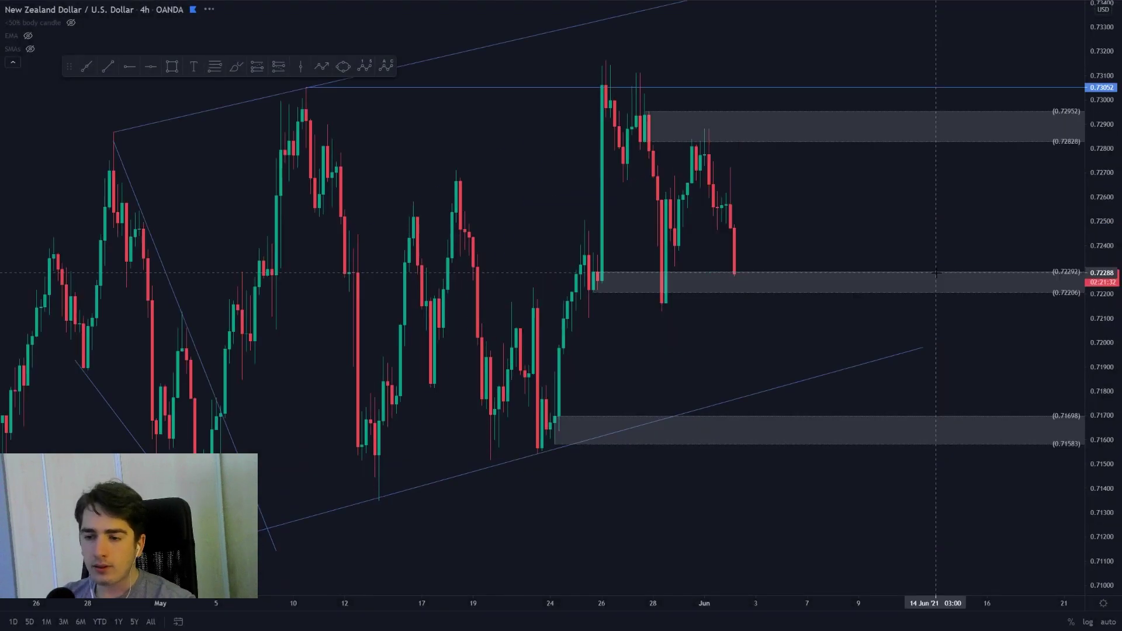
drag(1094, 230, 855, 269)
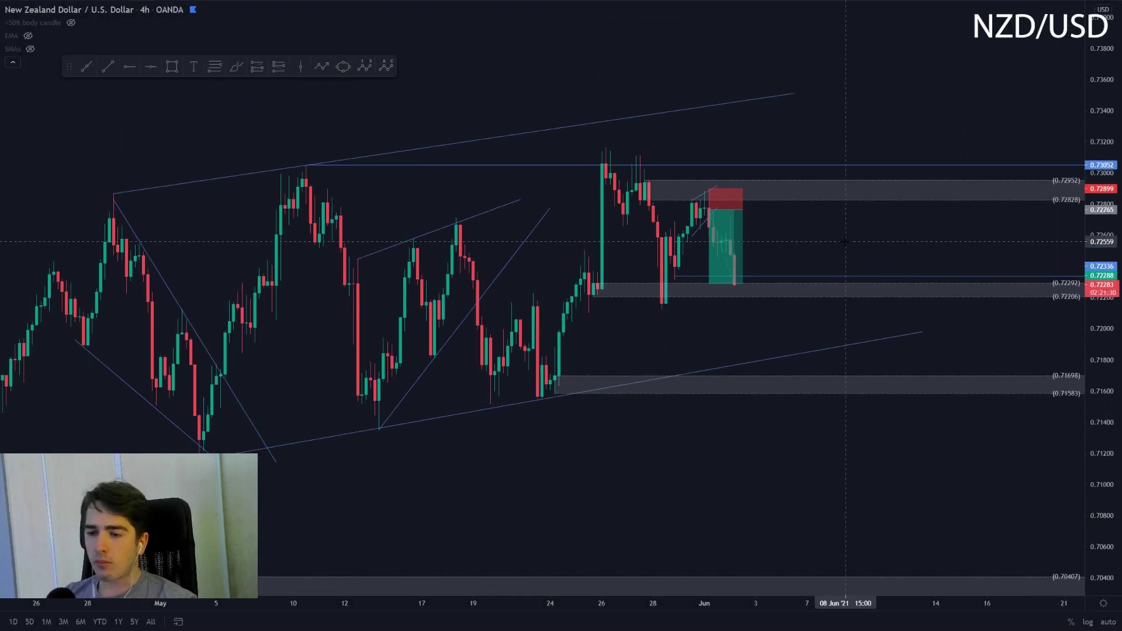
Step: Set the interval to 1 hour and examine the short position and the zones around it
text(1)
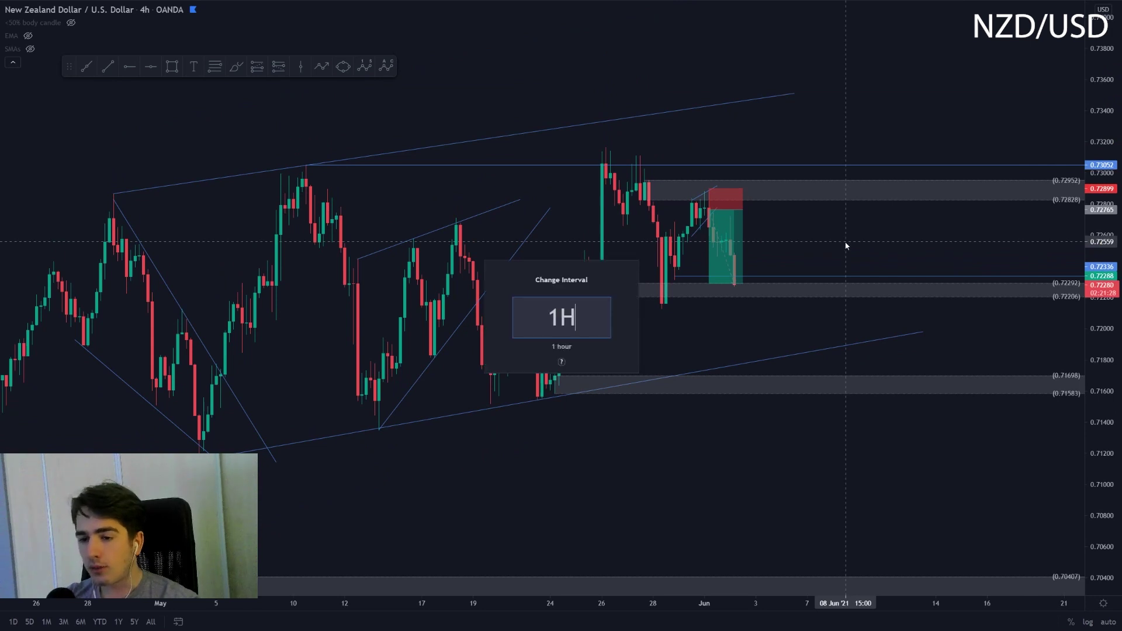
text(H)
key(Return)
scroll(1027, 201, down, 5)
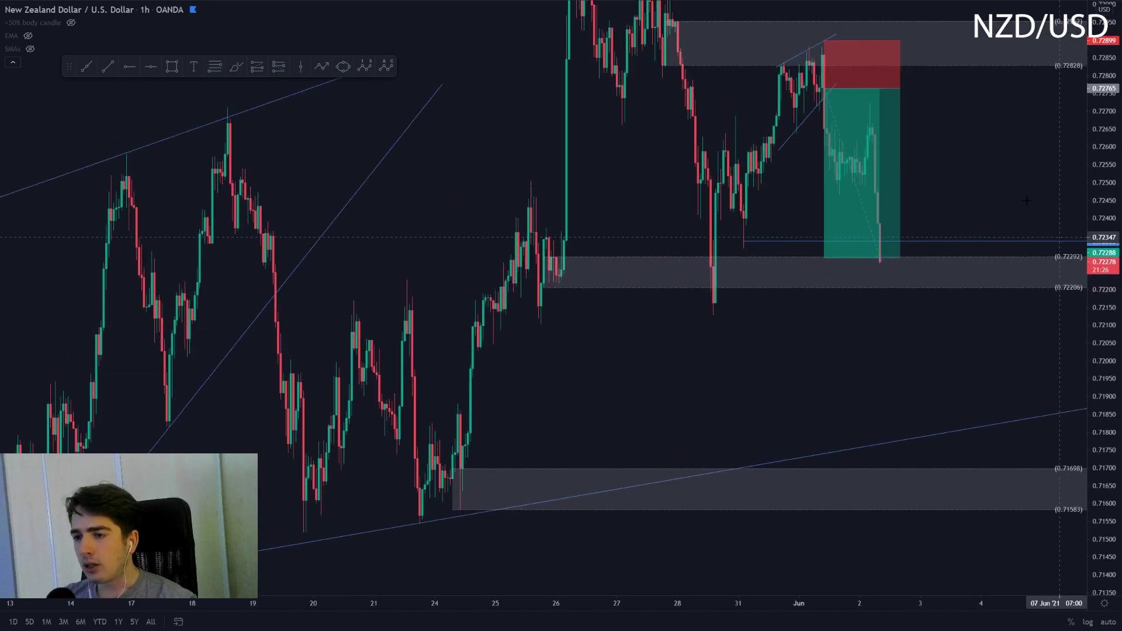
scroll(1027, 201, up, 5)
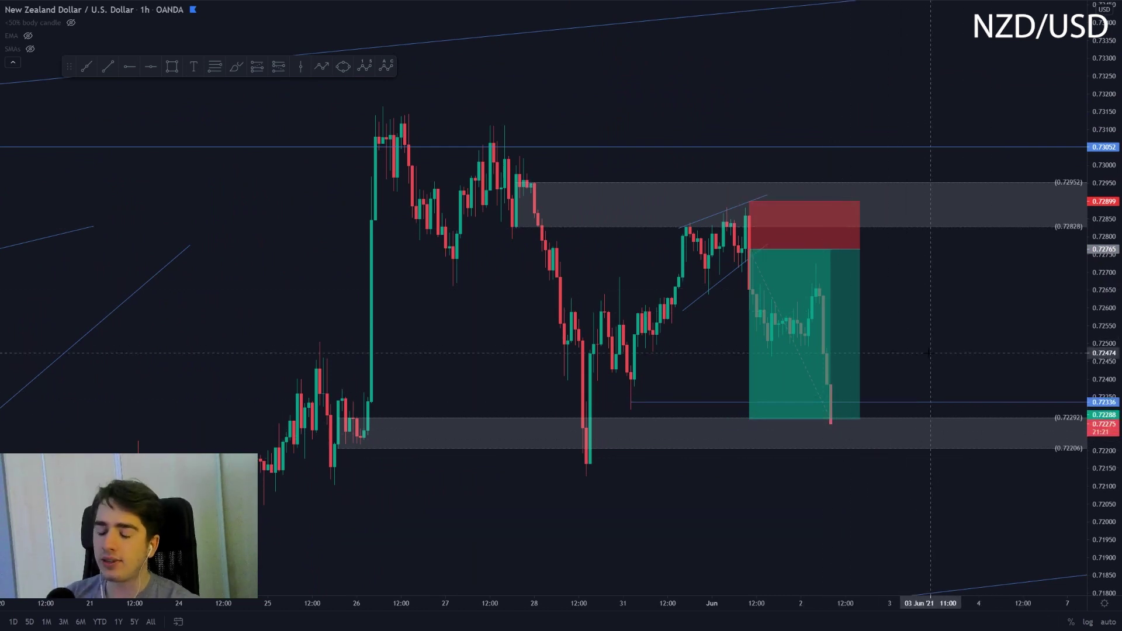
Step: Switch to the 15-minute interval and mark the 1 June high with a horizontal ray at 0.72865
text(15)
key(Return)
scroll(928, 353, down, 4)
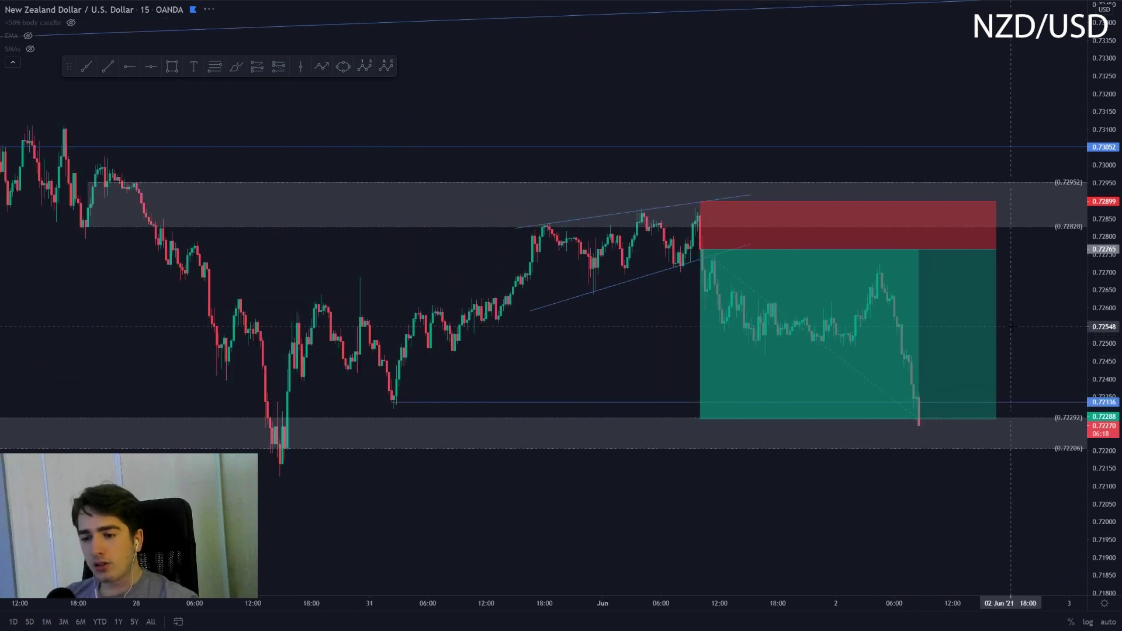
drag(1088, 524, 1088, 342)
scroll(546, 398, up, 2)
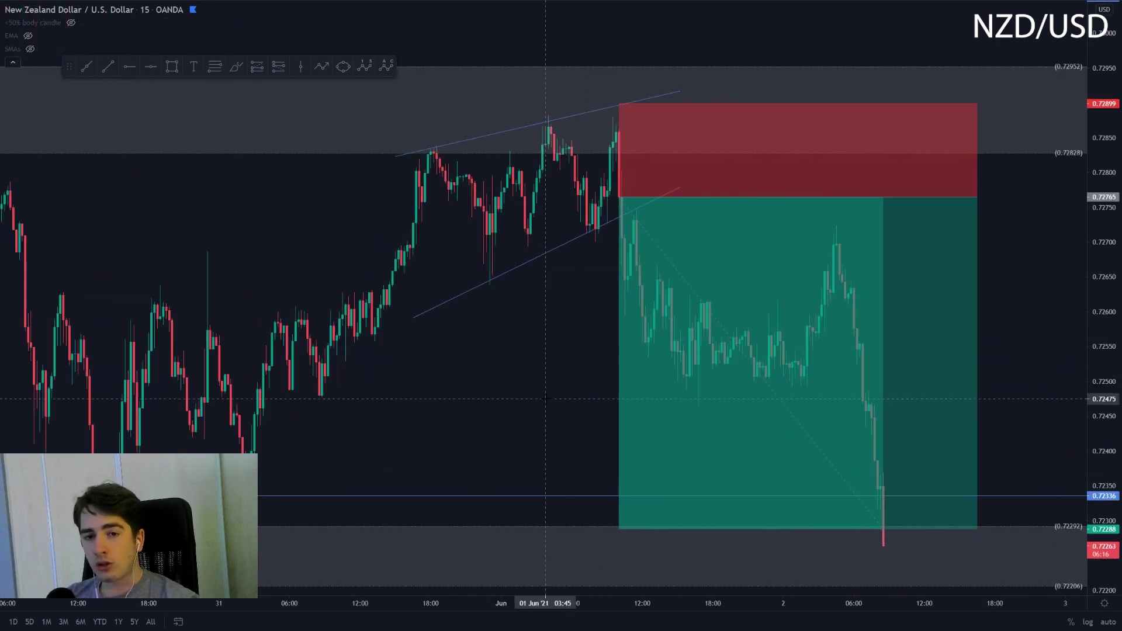
scroll(501, 398, up, 2)
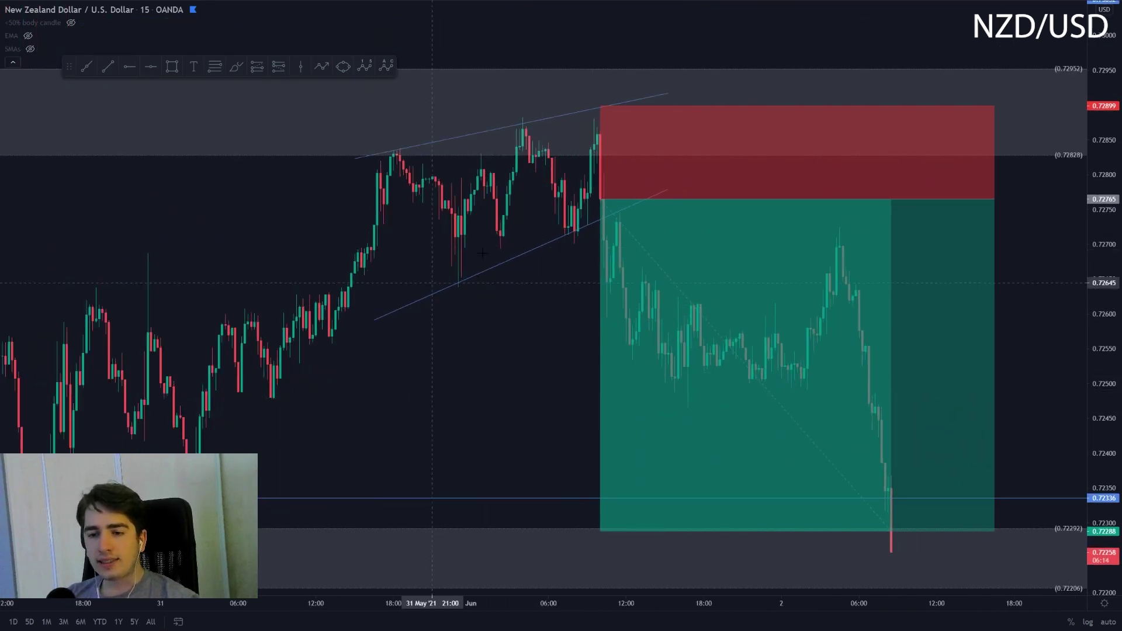
scroll(526, 204, down, 3)
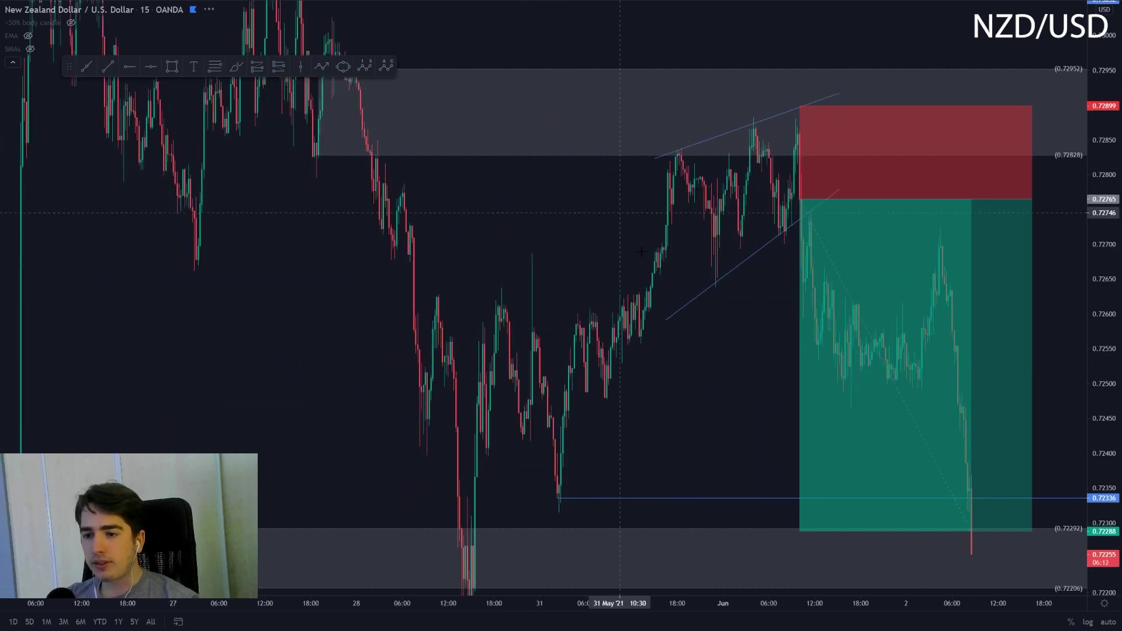
scroll(641, 251, up, 2)
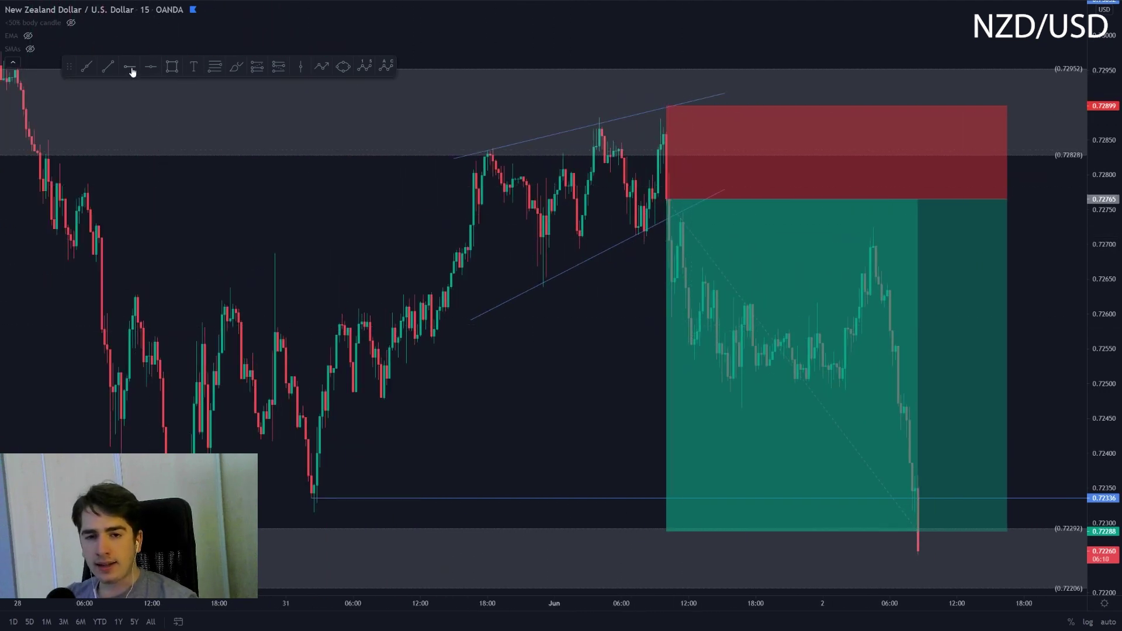
click(599, 129)
click(792, 44)
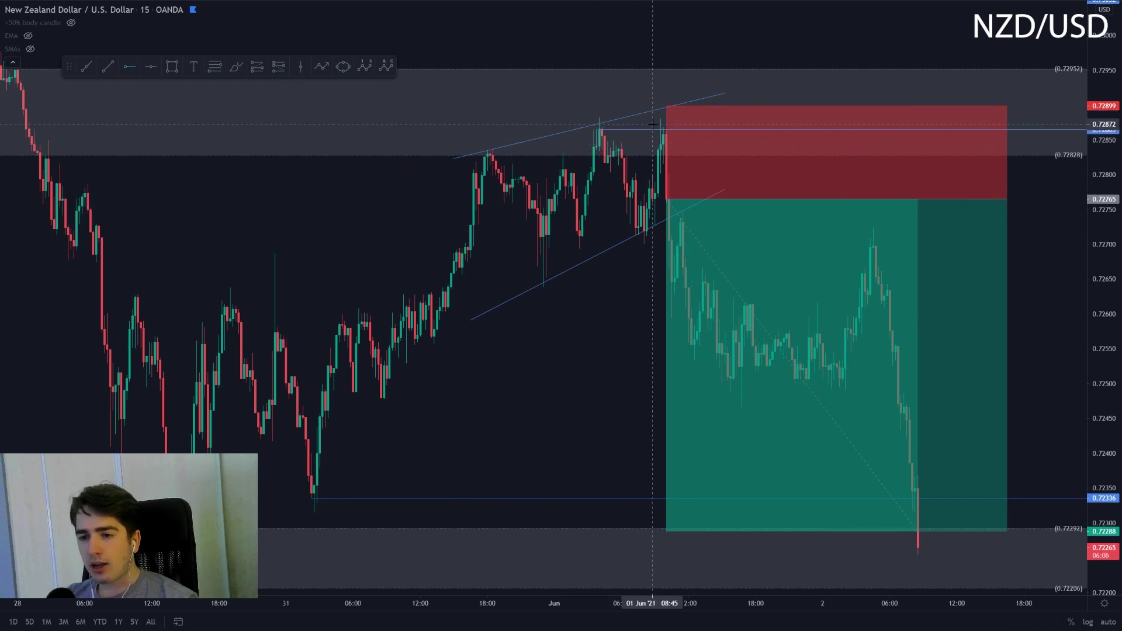
Step: Switch to the 30-minute interval and frame the price action from 25 May to early June
click(236, 67)
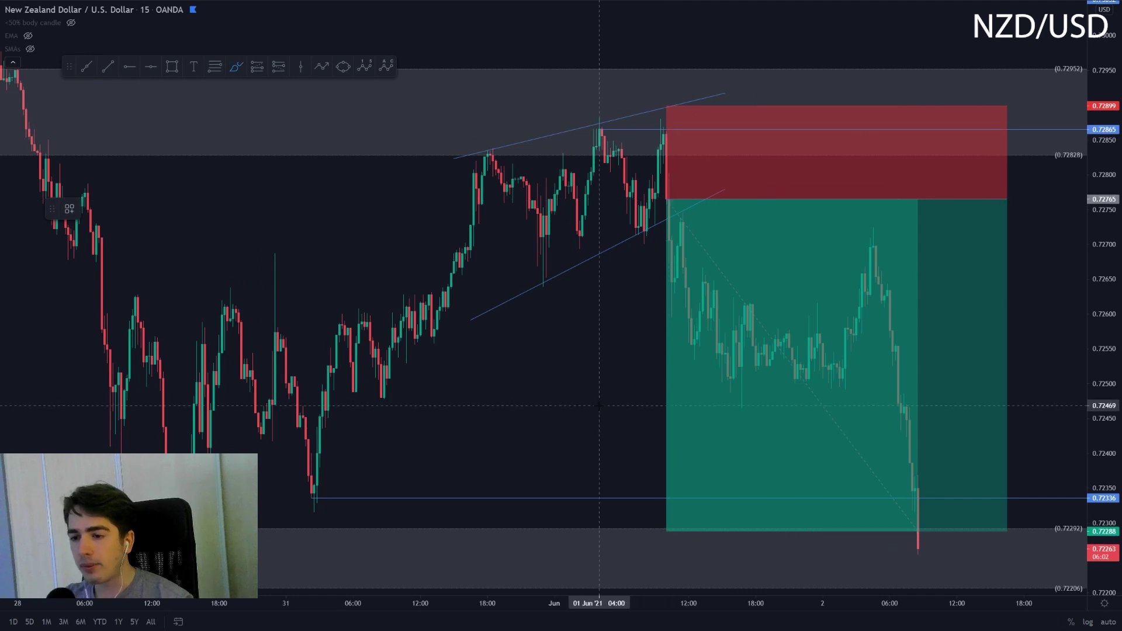
scroll(888, 406, down, 3)
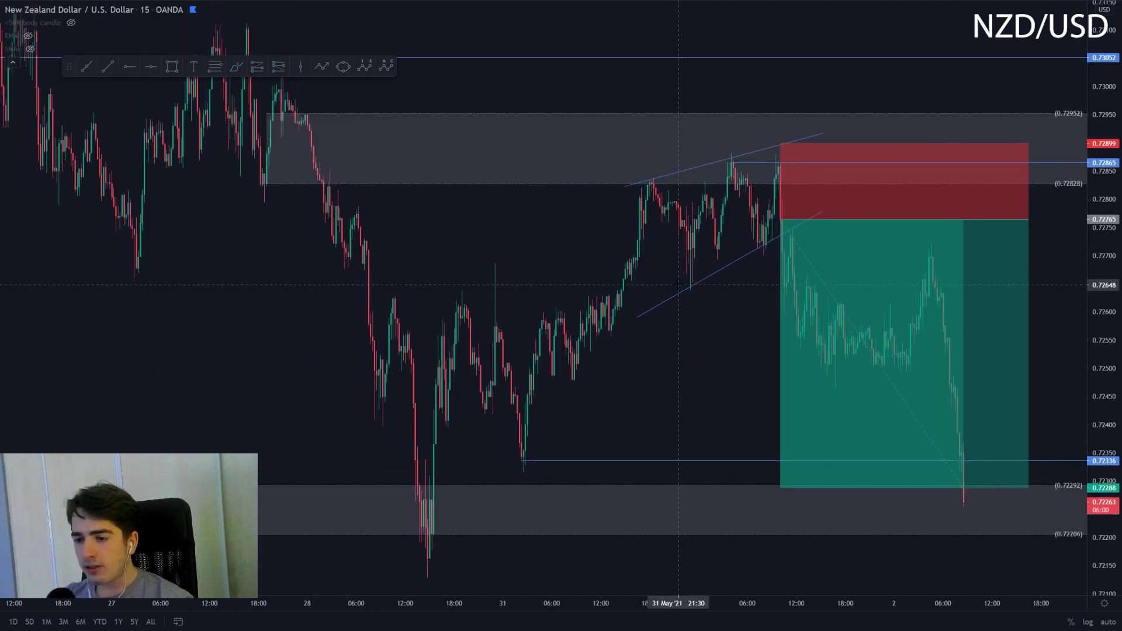
scroll(950, 489, up, 1)
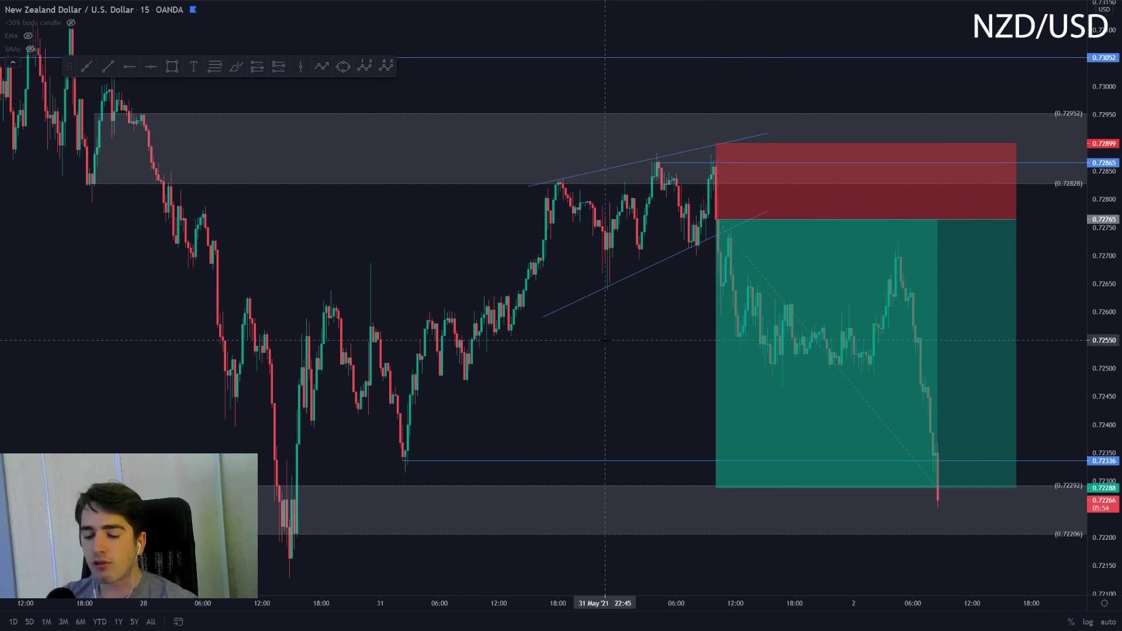
text(30)
key(Return)
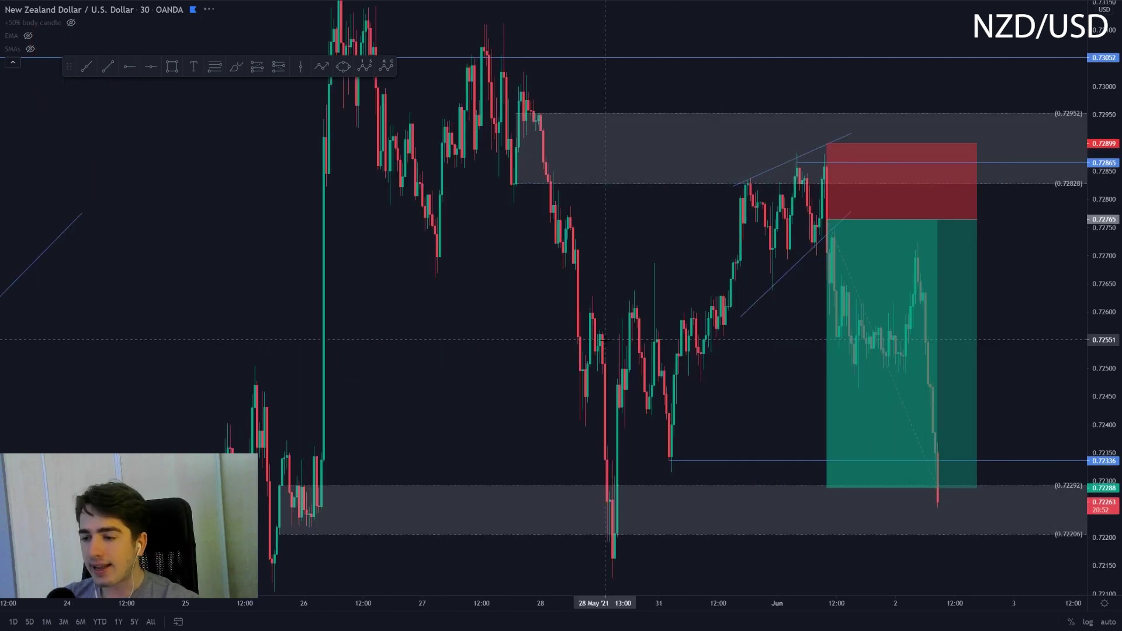
scroll(645, 331, up, 3)
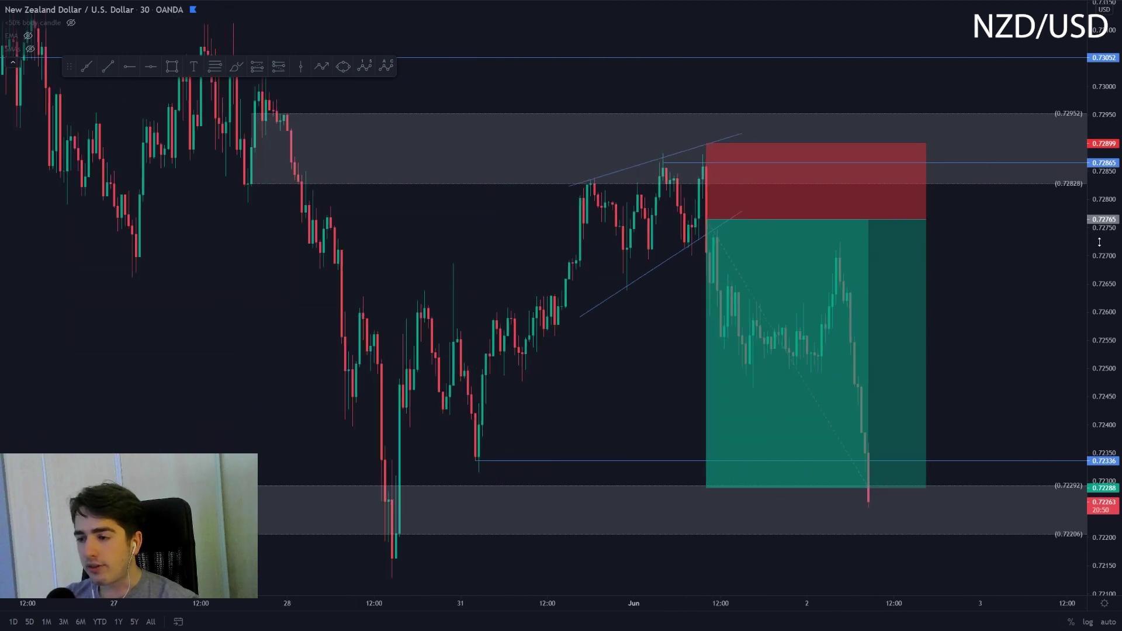
drag(1098, 241, 1097, 374)
scroll(1013, 361, down, 3)
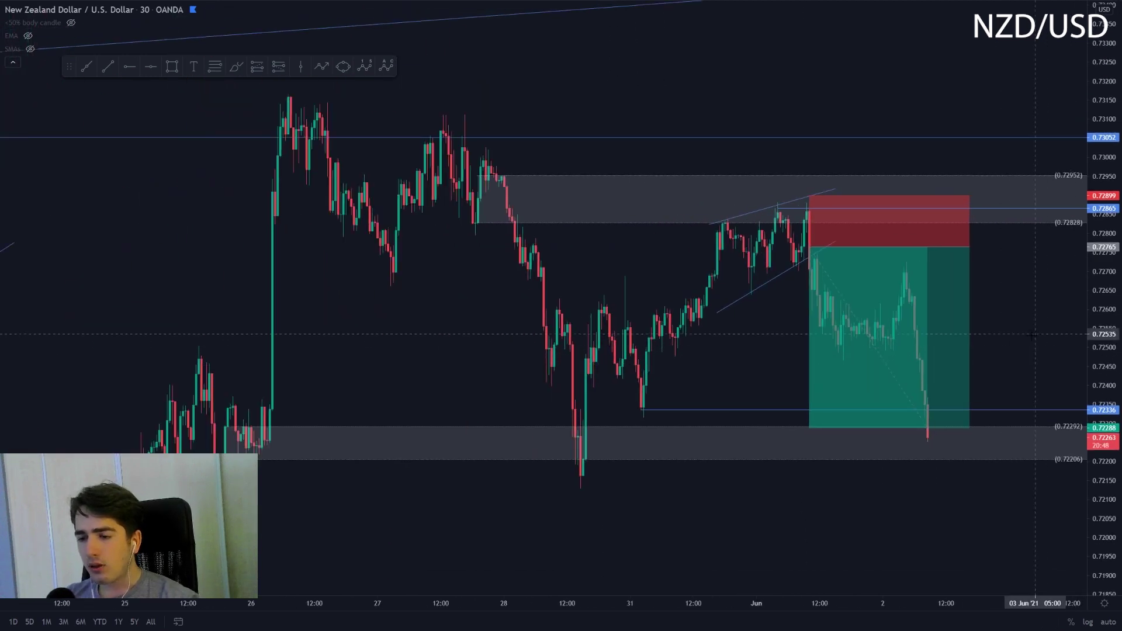
Step: Draw a Fibonacci retracement from the 1 June high near 0.72865 down to the swing low at about 0.72467
drag(1035, 335, 778, 323)
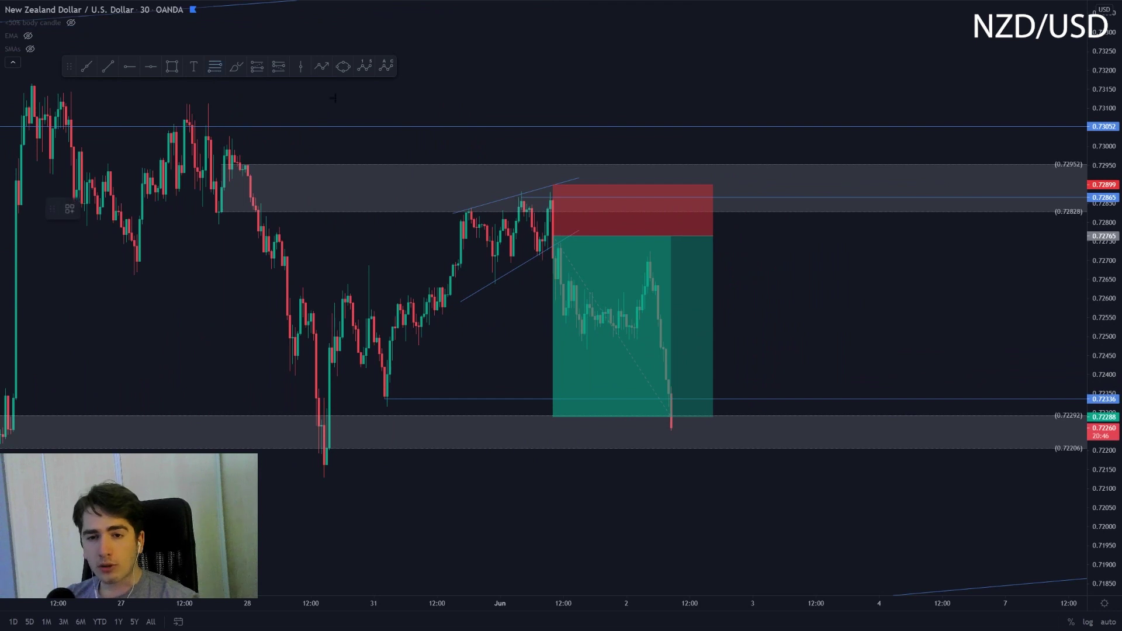
click(553, 198)
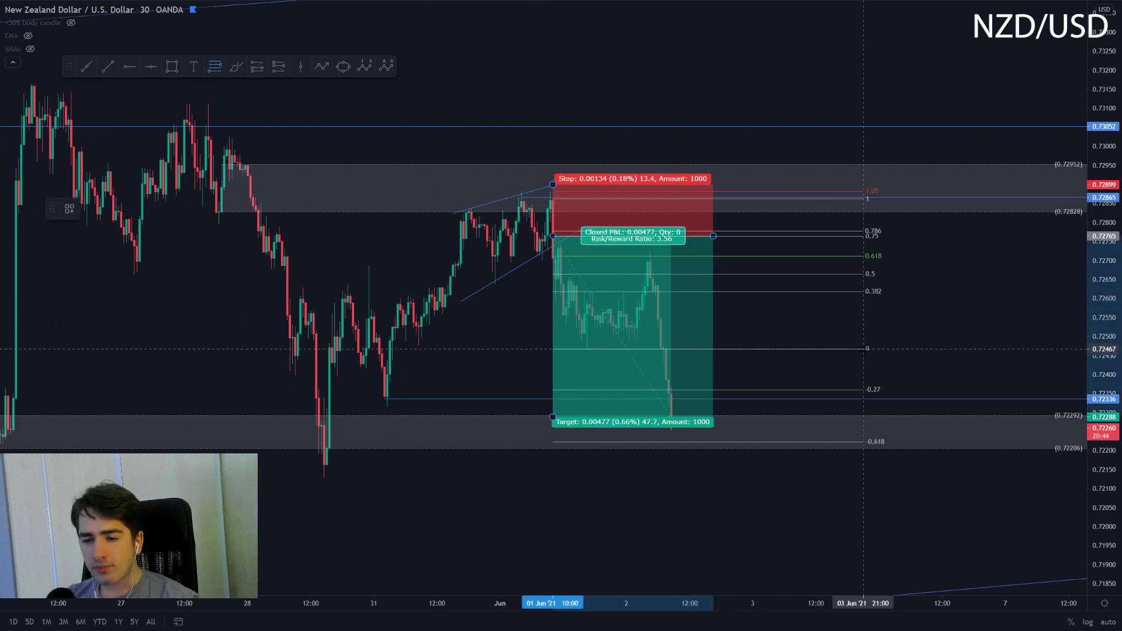
click(869, 349)
click(937, 310)
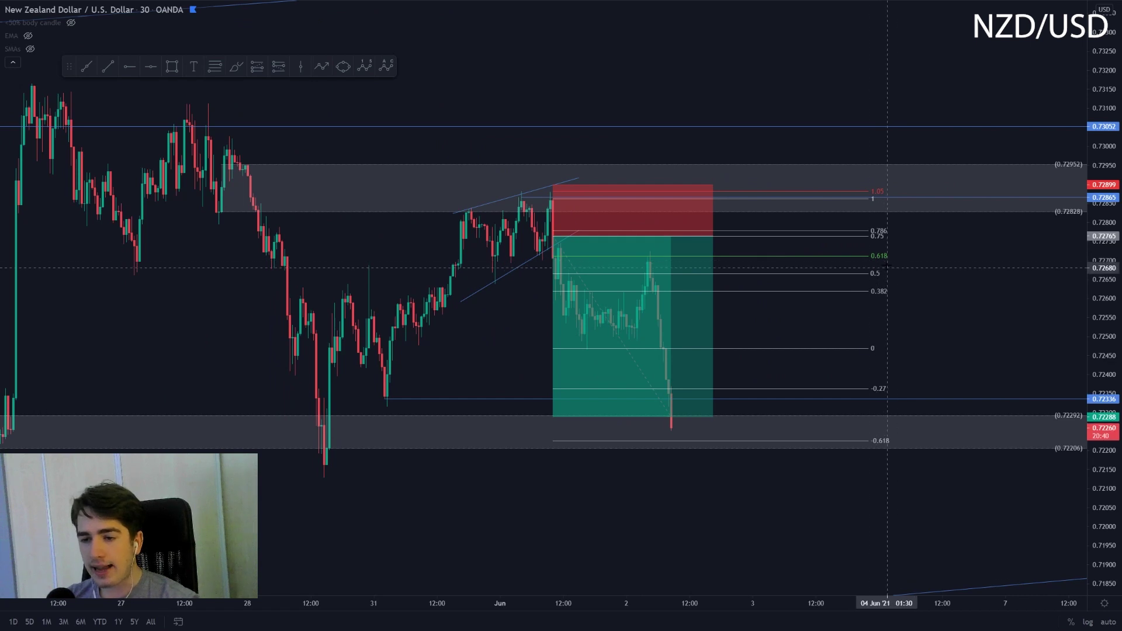
drag(1094, 468, 1093, 407)
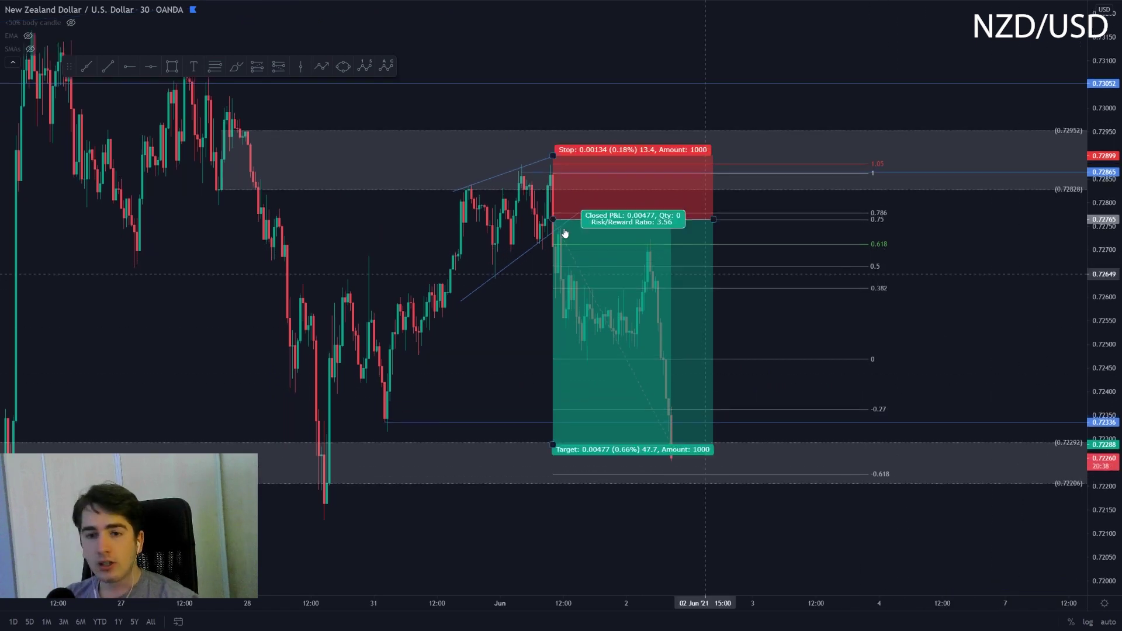
Step: Place a short position at 0.72704 with its stop at 0.72793 and target inside the 0.72206–0.72292 zone, and delete it
click(278, 66)
click(650, 248)
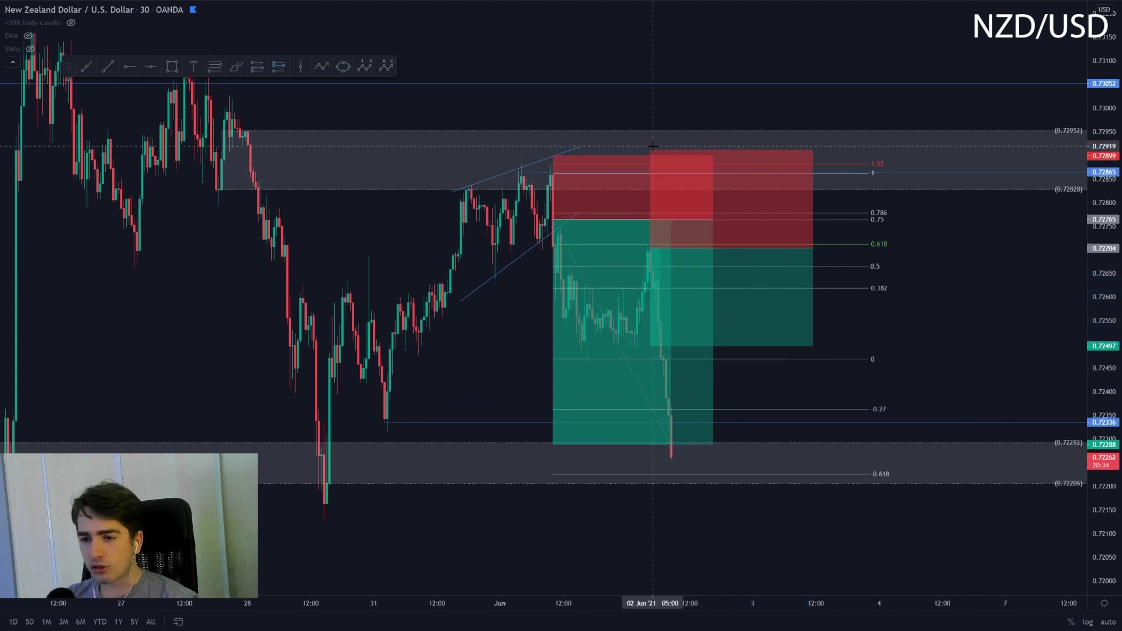
drag(650, 146, 659, 207)
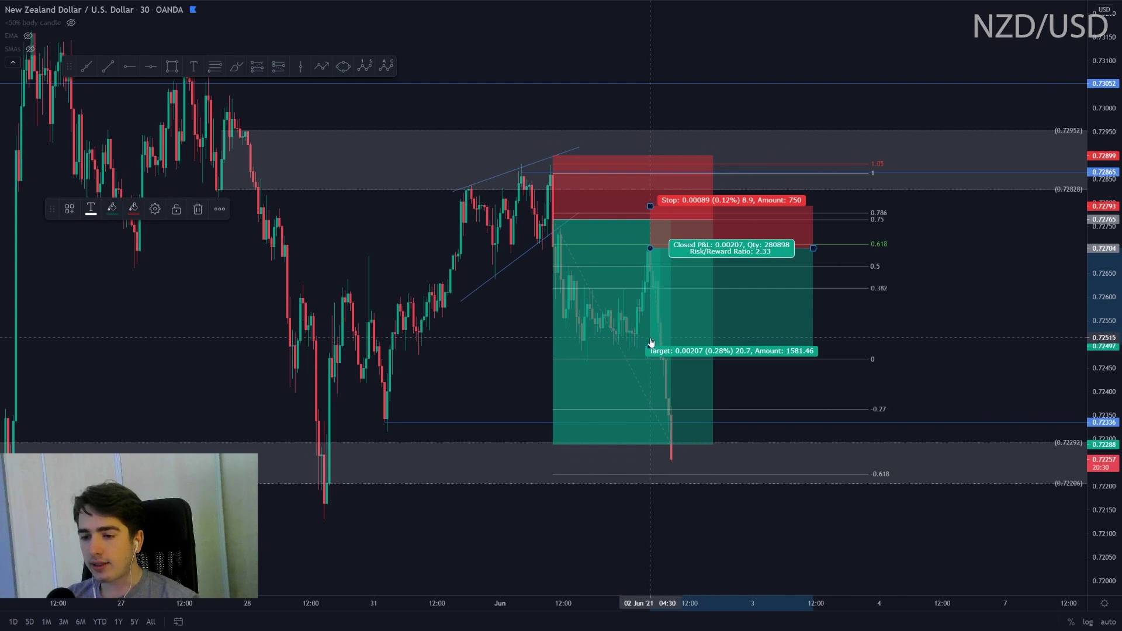
drag(651, 346, 653, 454)
key(Delete)
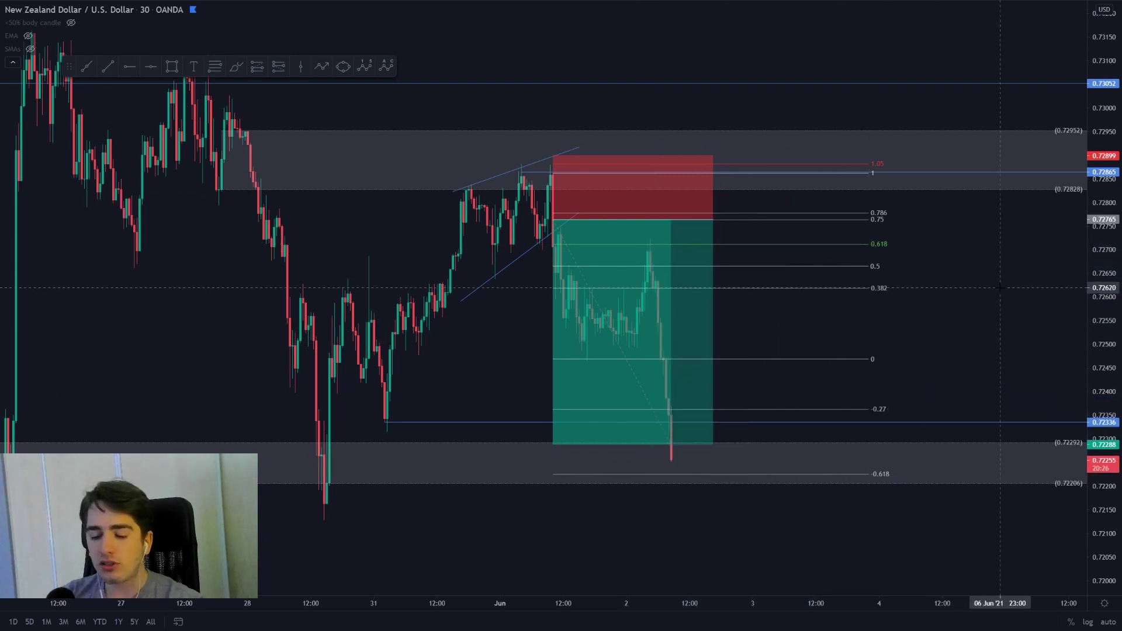
Step: Switch to the 4-hour interval and frame the price action from late April to early June with both outer trend lines
text(4H)
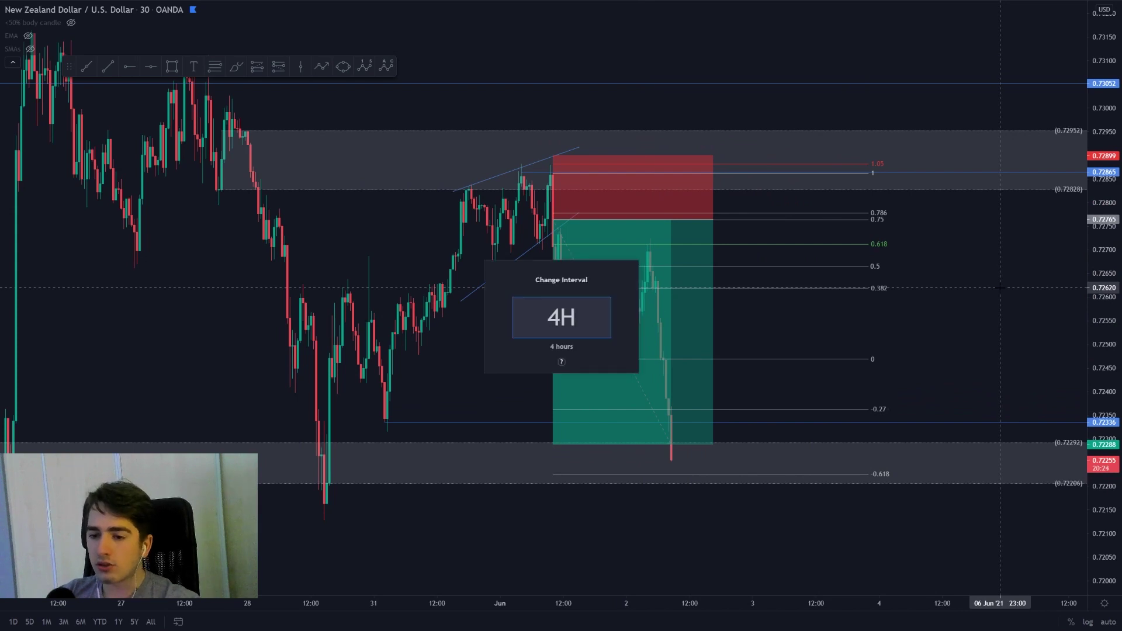
key(Return)
drag(1100, 252, 1097, 501)
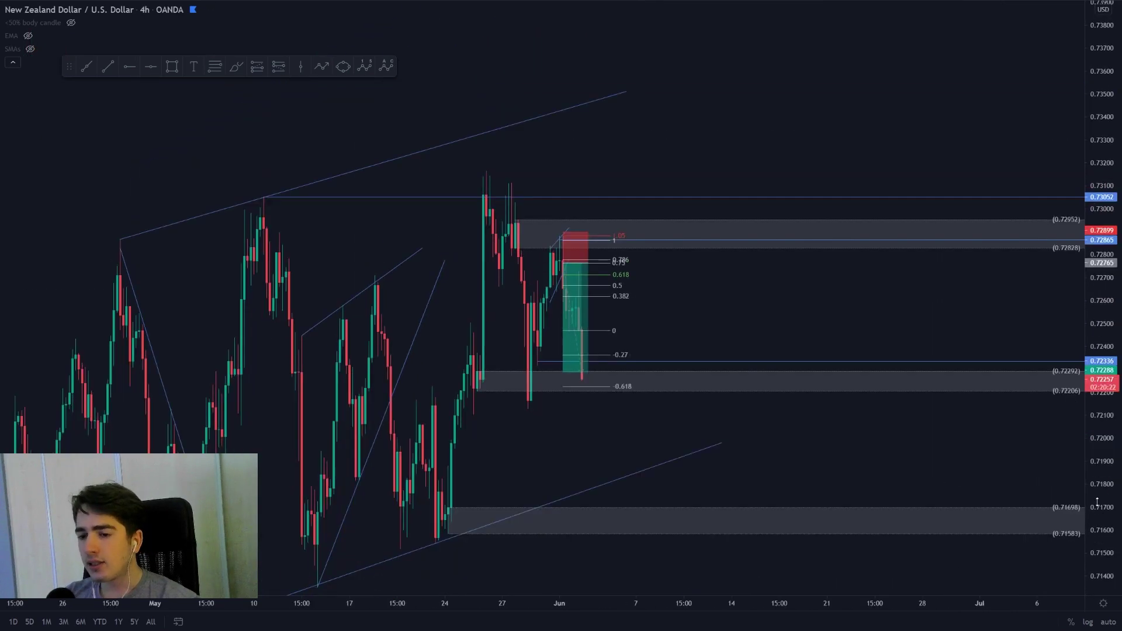
right_click(666, 295)
click(660, 271)
drag(660, 271, 864, 249)
scroll(1035, 274, up, 2)
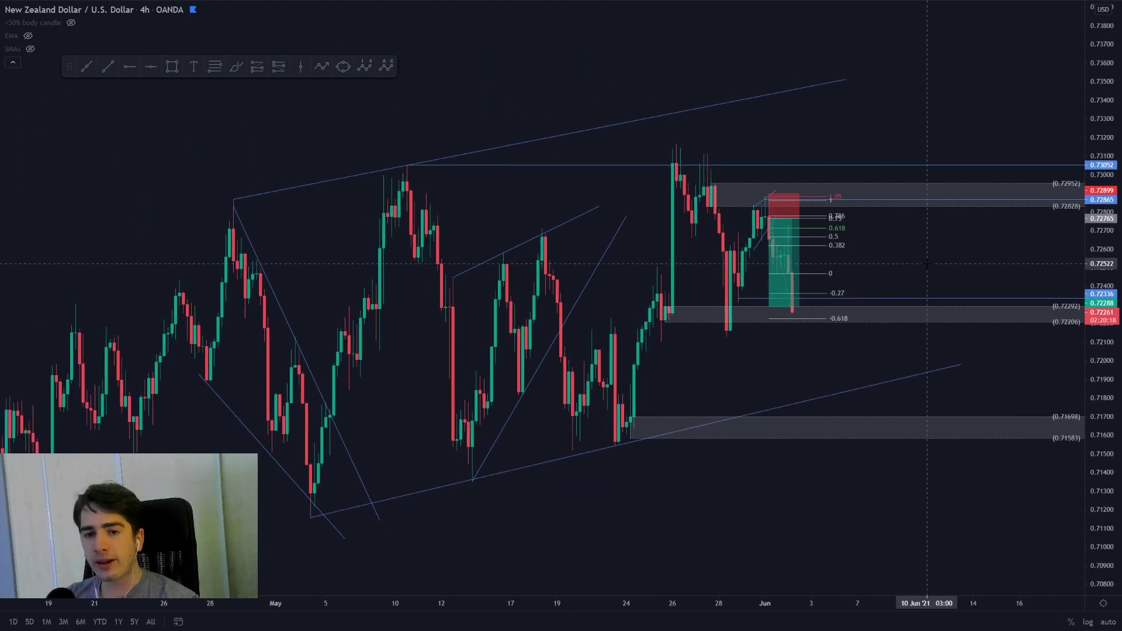
drag(846, 331, 764, 333)
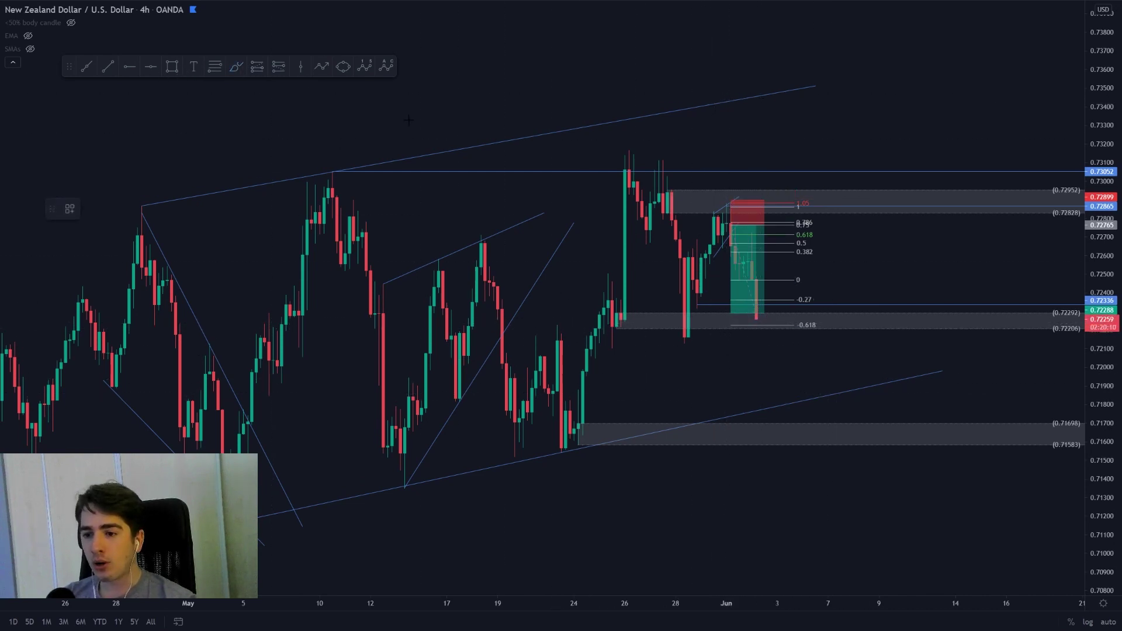
Step: Circle the 28 May swing low and the rising lower trend line just above the 0.71583–0.71698 zone with the brush
click(236, 66)
drag(685, 333, 694, 330)
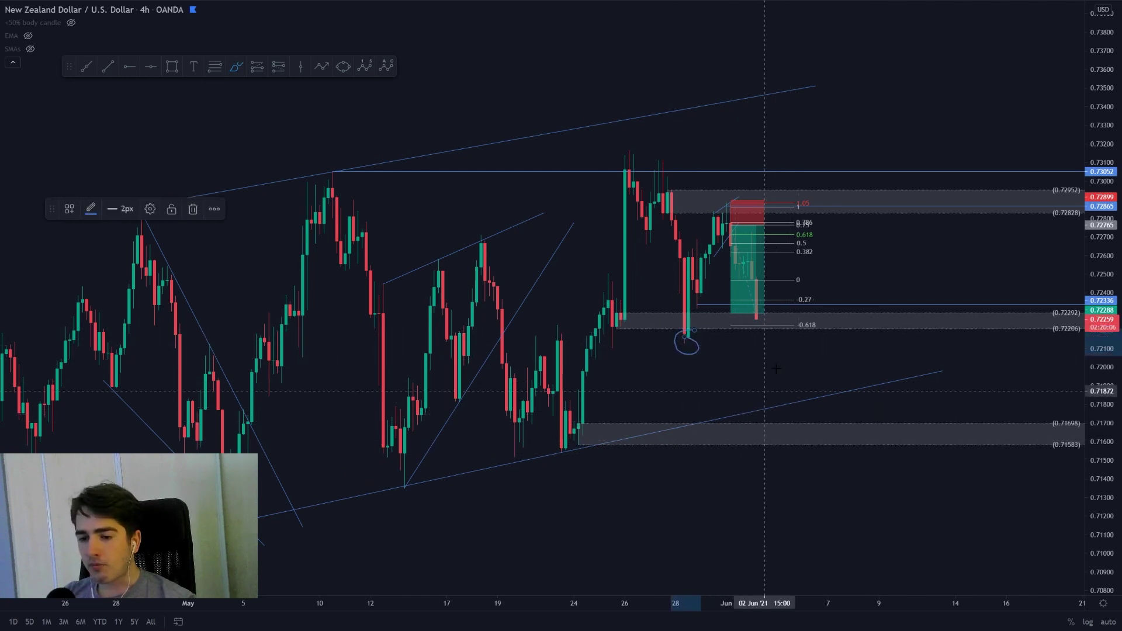
mouse_move(786, 400)
mouse_down()
mouse_move(795, 425)
mouse_move(807, 403)
mouse_up()
click(798, 358)
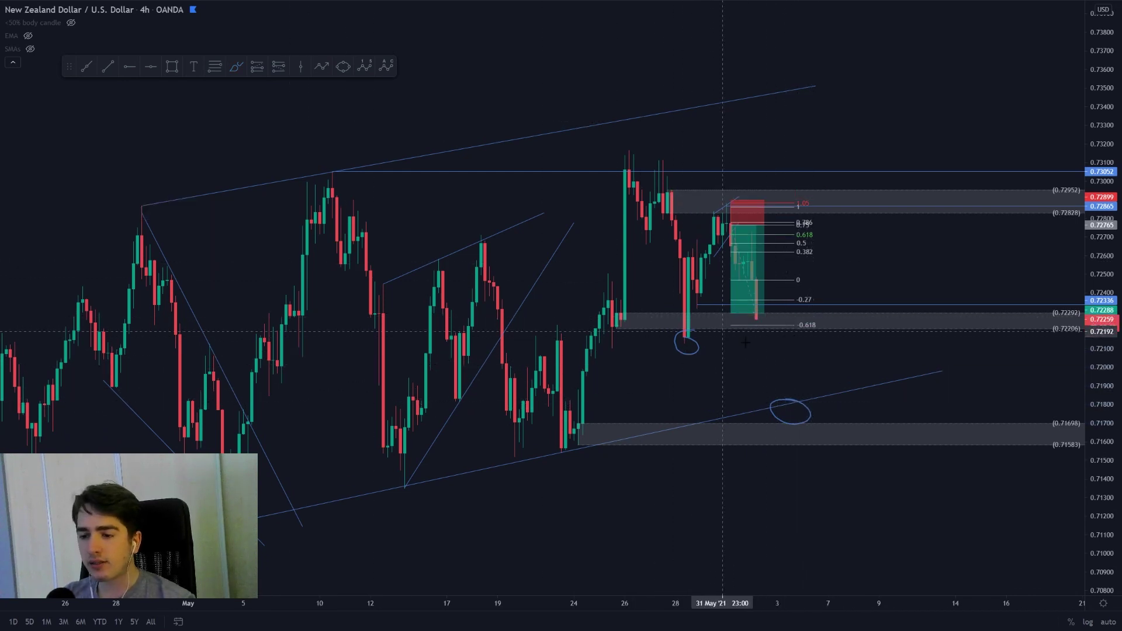
Step: Add horizontal rays at 0.72048 below the 0.72206–0.72292 zone and at the 28 May swing low of 0.72129
click(129, 66)
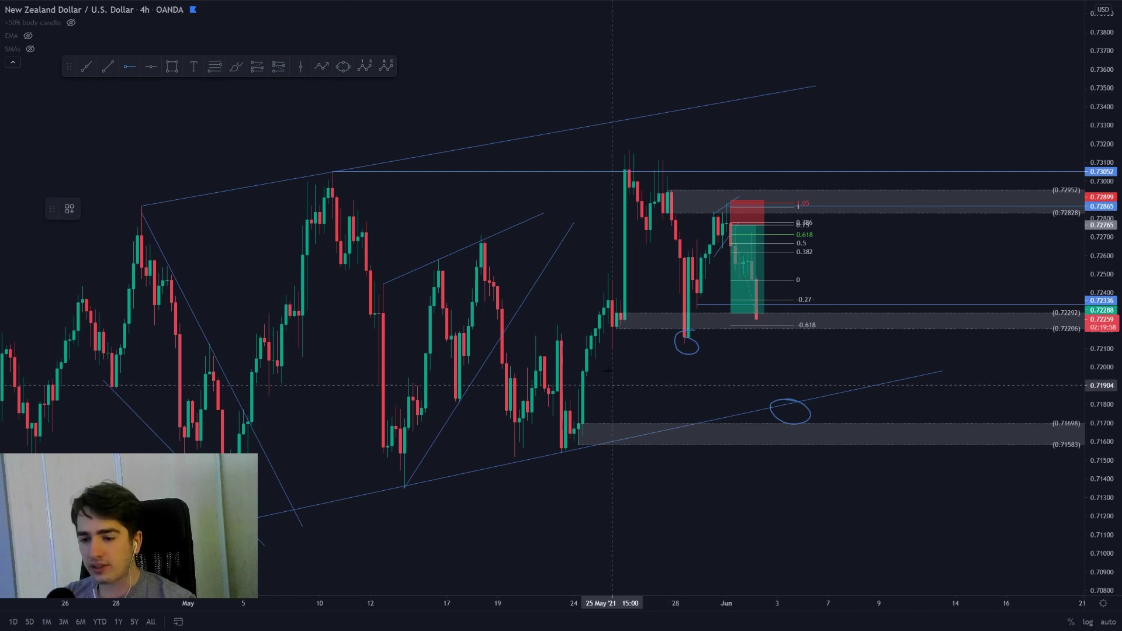
click(595, 358)
click(680, 353)
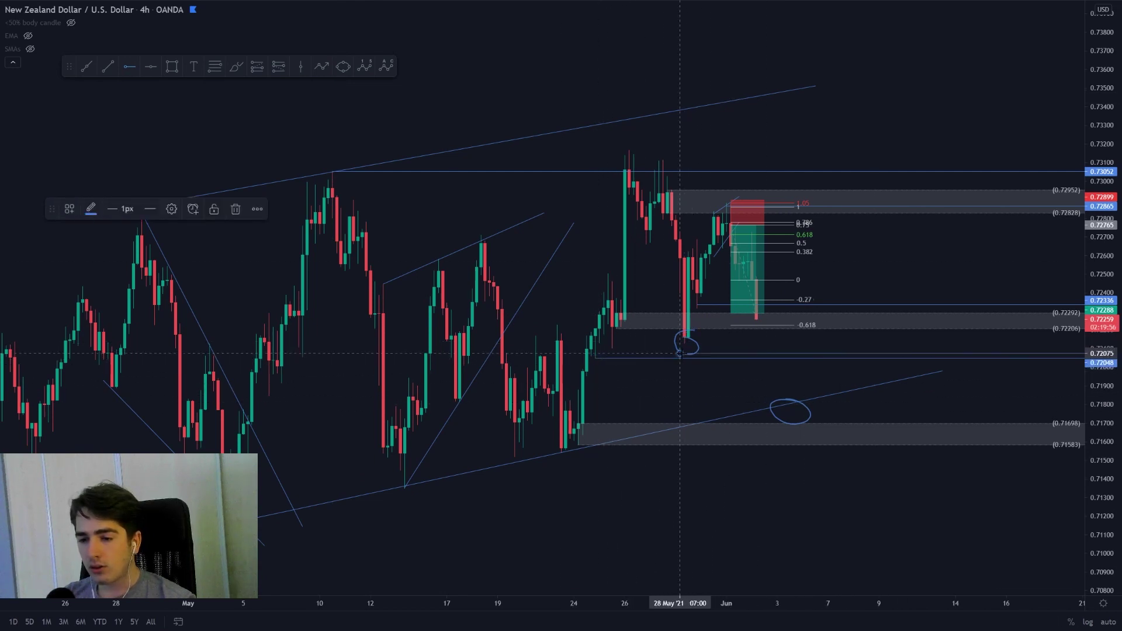
click(735, 341)
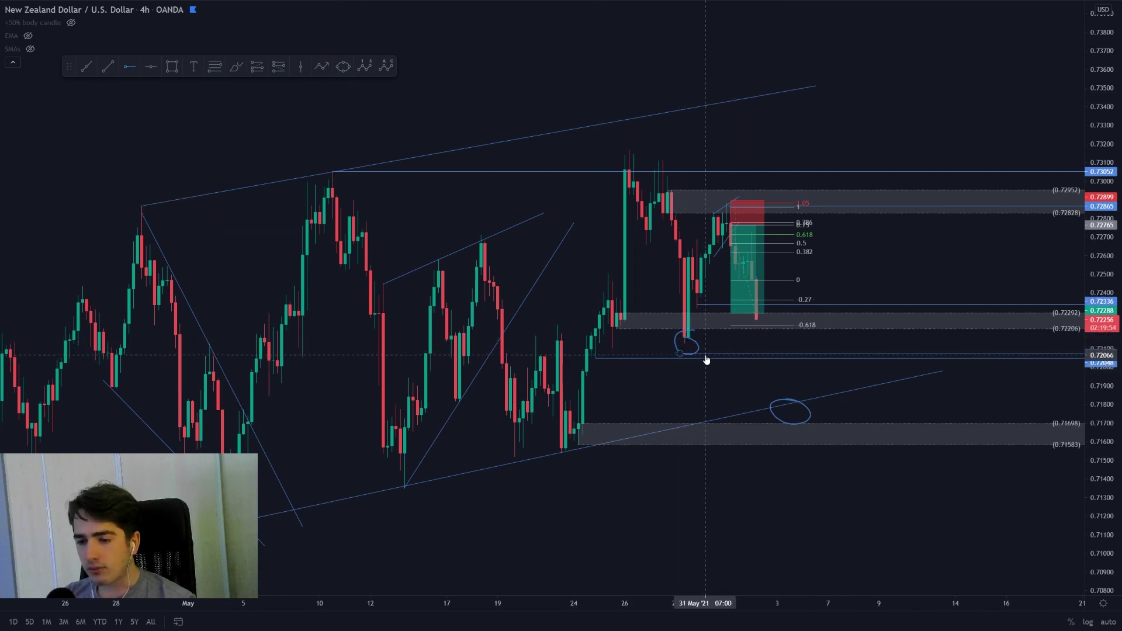
drag(706, 358, 710, 347)
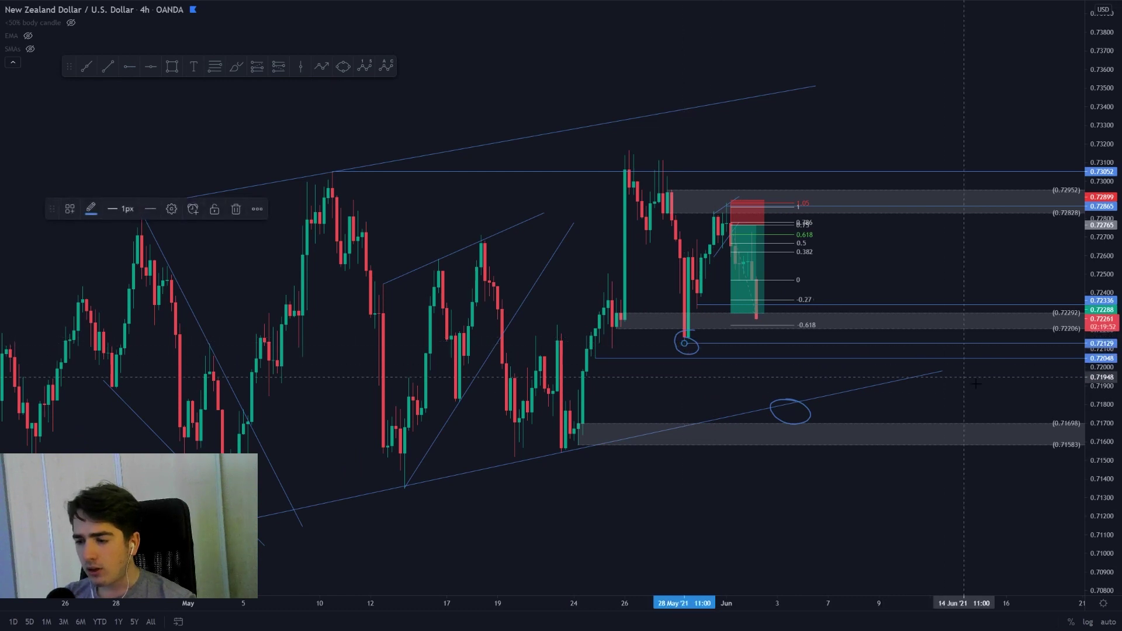
key(Escape)
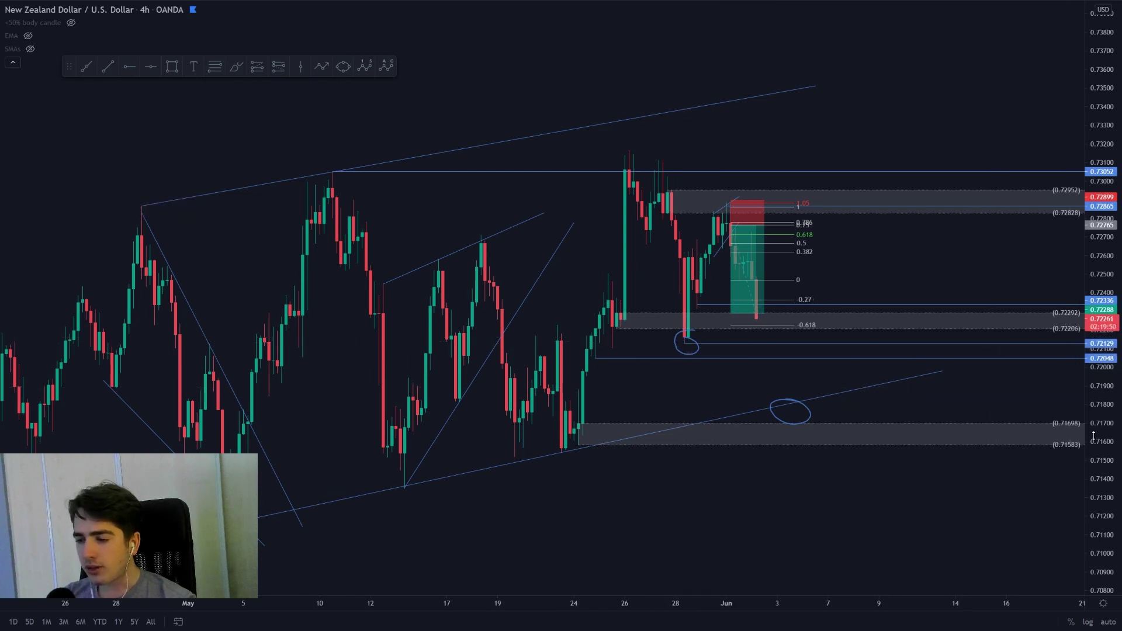
drag(1093, 435, 1079, 264)
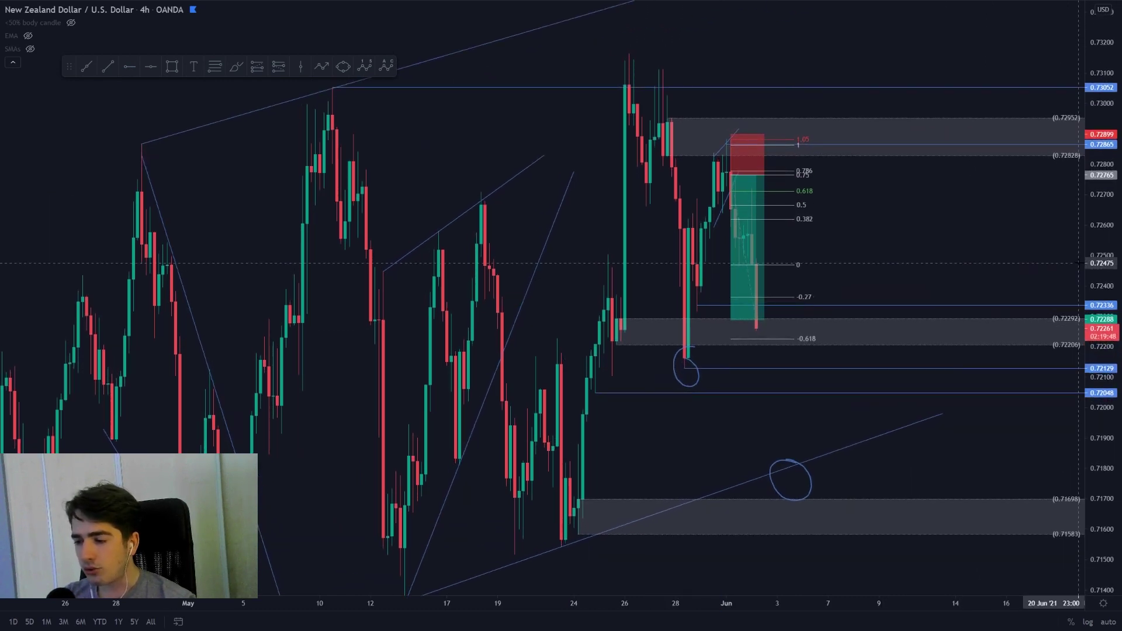